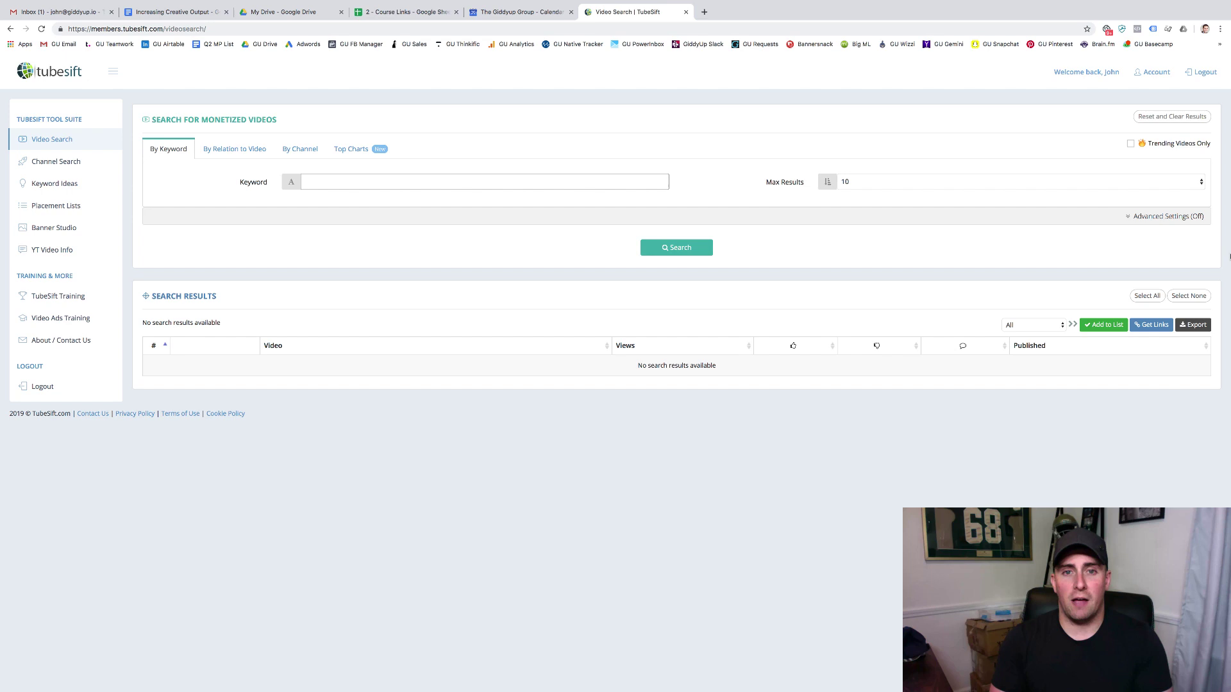
Search monetized videos for 'youtube ads' with Max Results set to 50, page zoomed to 150%.
{"action": "type", "text": "yout"}
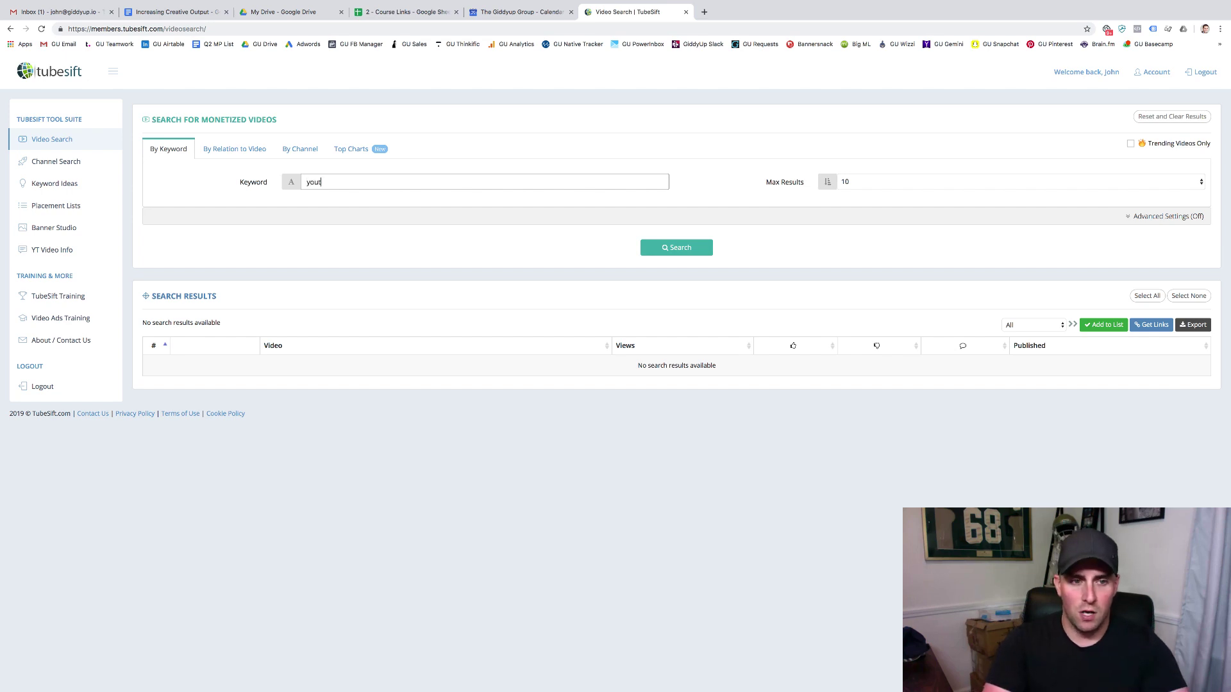
{"action": "type", "text": "ube ads"}
{"action": "key", "text": "super+plus"}
{"action": "key", "text": "super+plus"}
{"action": "key", "text": "super+plus"}
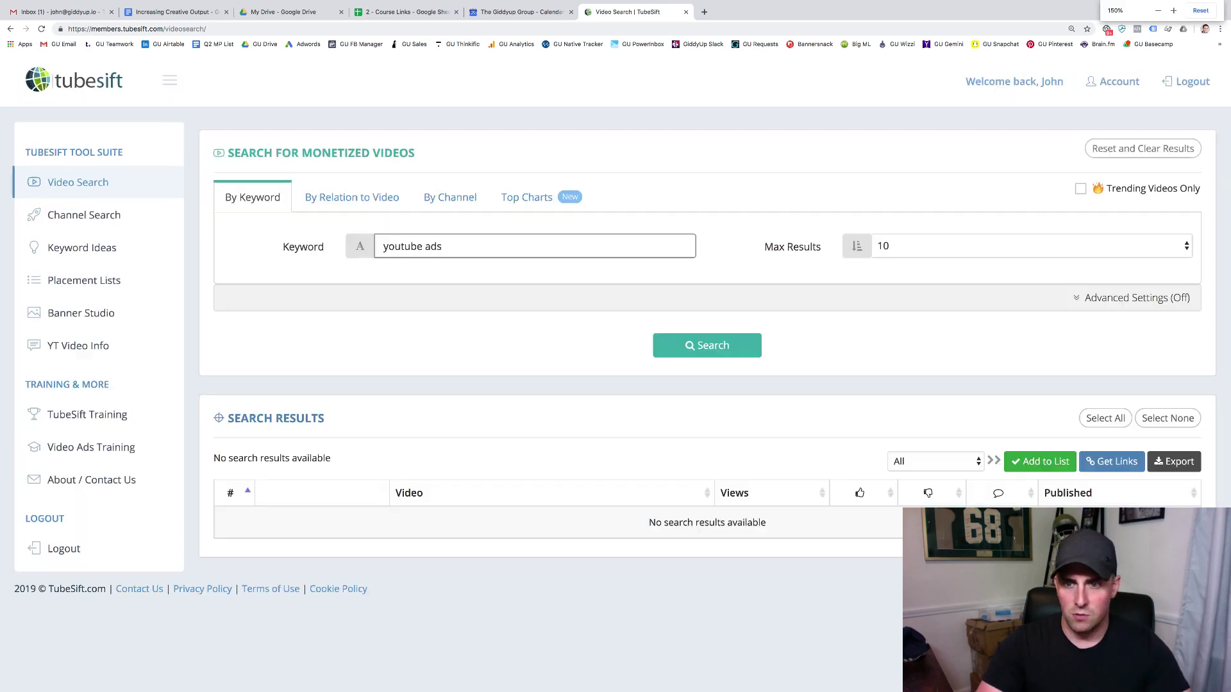
{"action": "left_click", "coordinate": [889, 246]}
{"action": "left_click", "coordinate": [883, 275]}
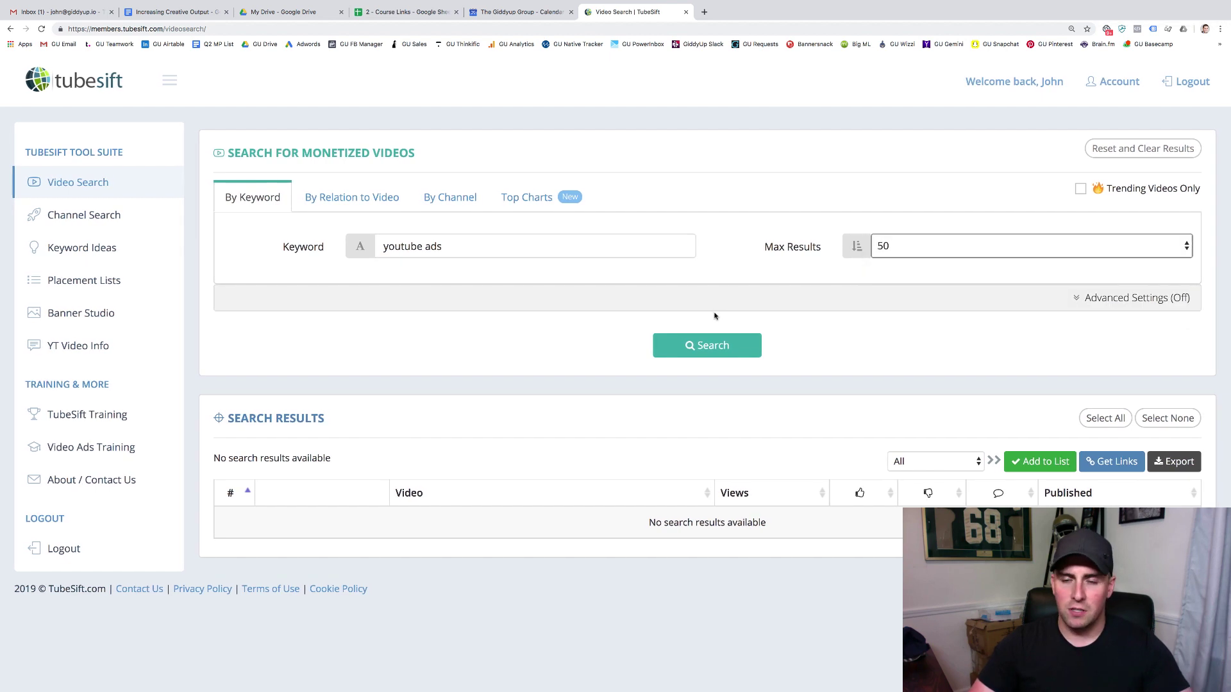
{"action": "left_click", "coordinate": [715, 345]}
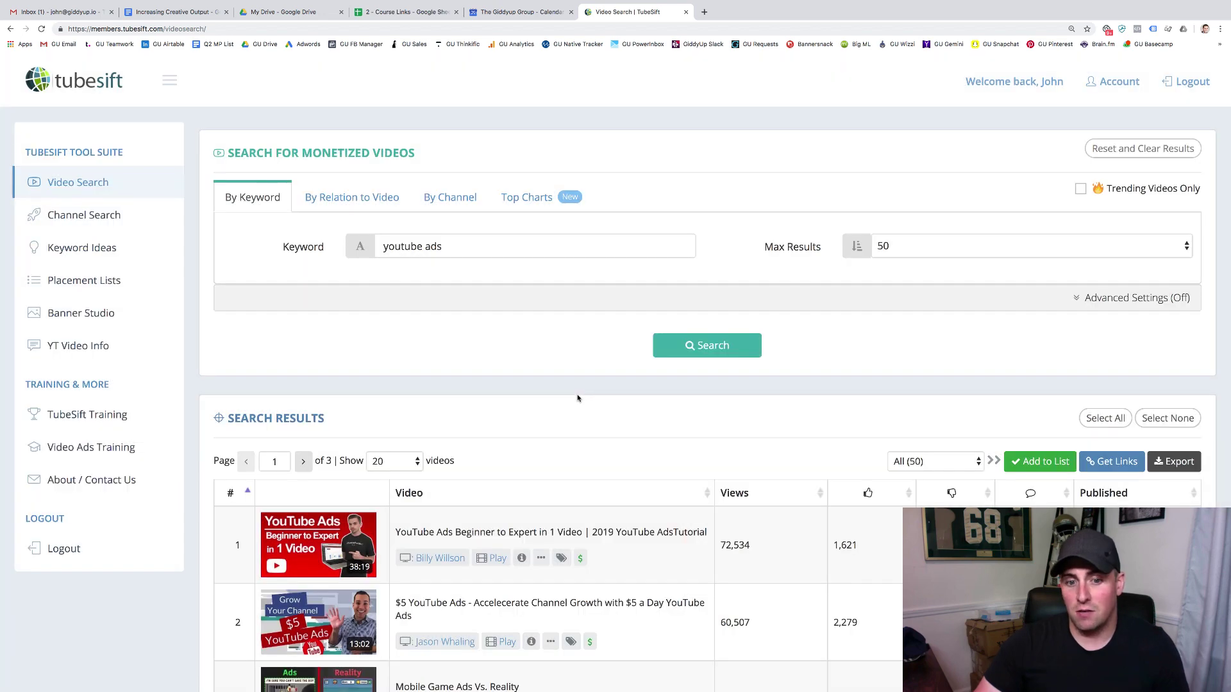
{"action": "scroll", "coordinate": [577, 398], "scroll_direction": "down", "scroll_amount": 5}
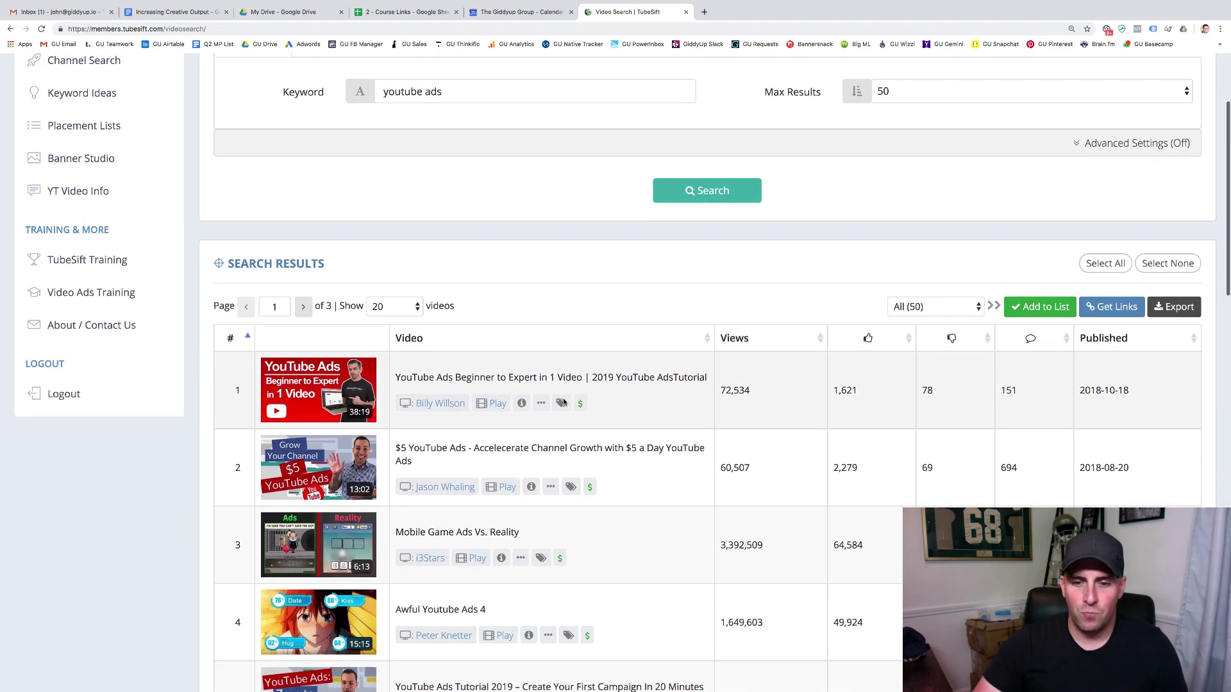
{"action": "scroll", "coordinate": [571, 372], "scroll_direction": "down", "scroll_amount": 1}
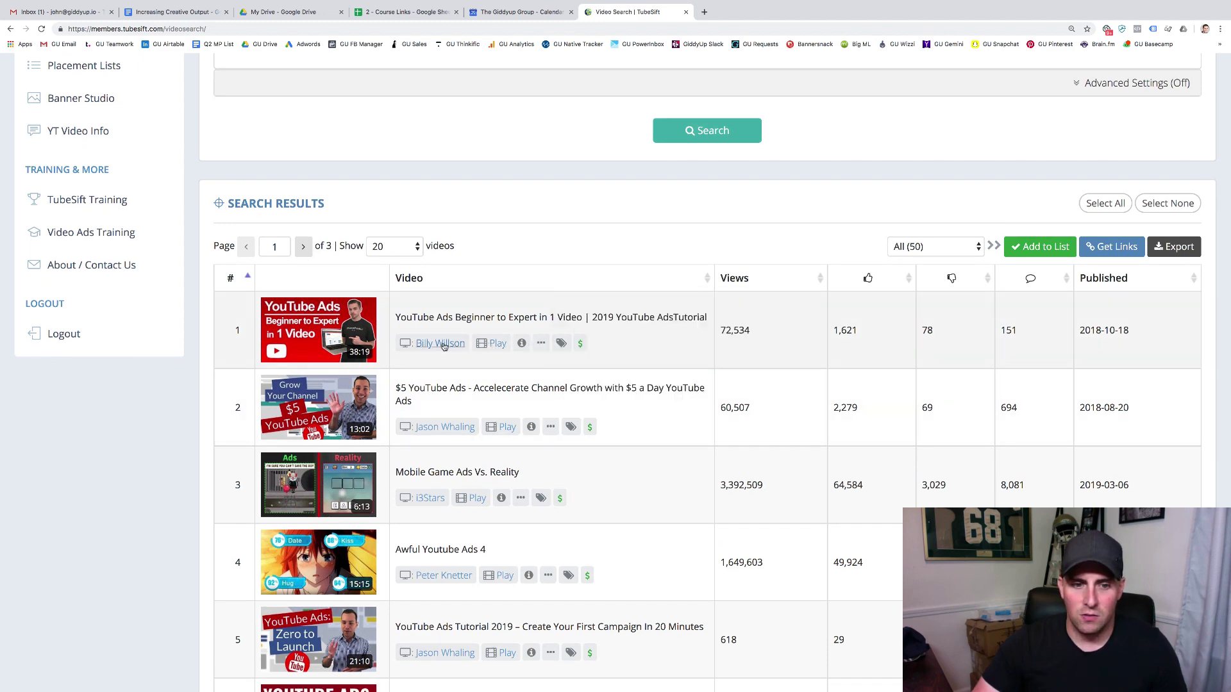
{"action": "scroll", "coordinate": [344, 329], "scroll_direction": "down", "scroll_amount": 1}
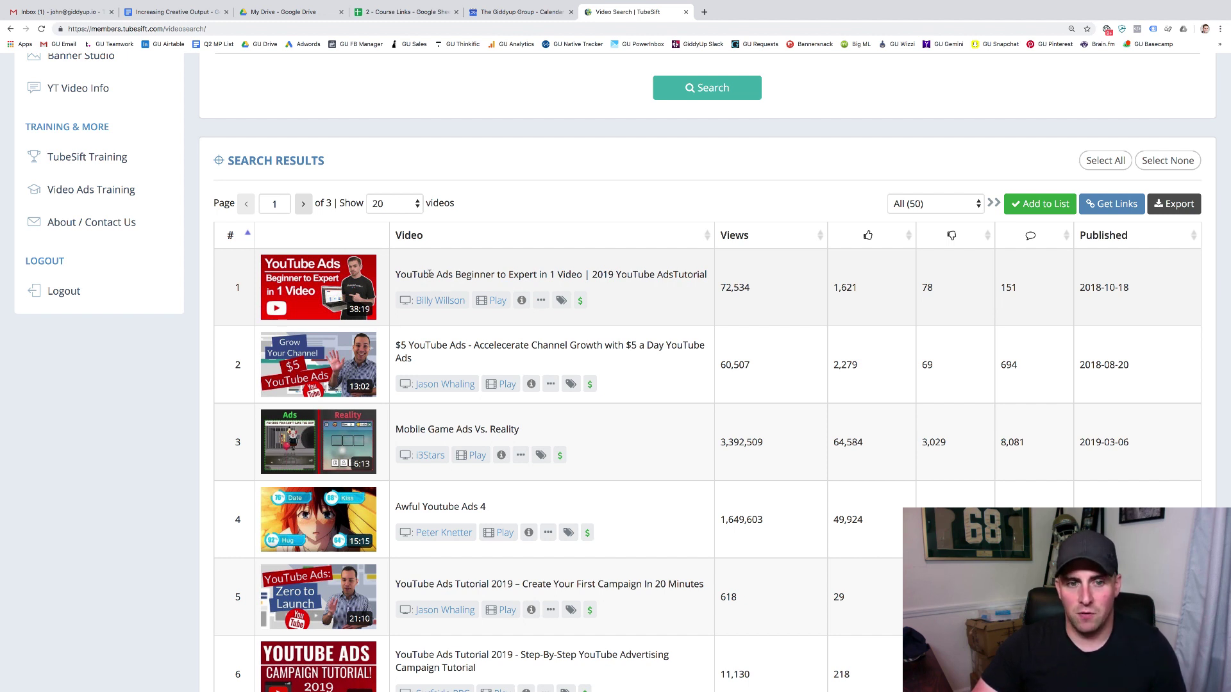
{"action": "scroll", "coordinate": [438, 339], "scroll_direction": "down", "scroll_amount": 1}
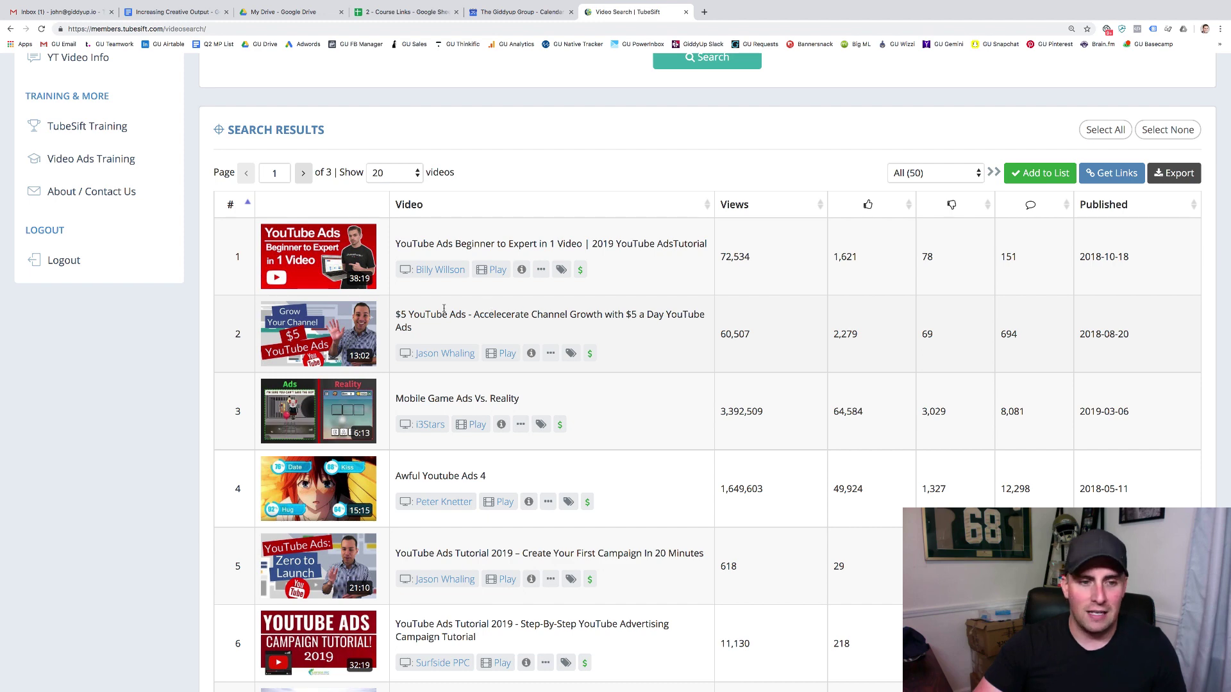
{"action": "scroll", "coordinate": [392, 325], "scroll_direction": "down", "scroll_amount": 2}
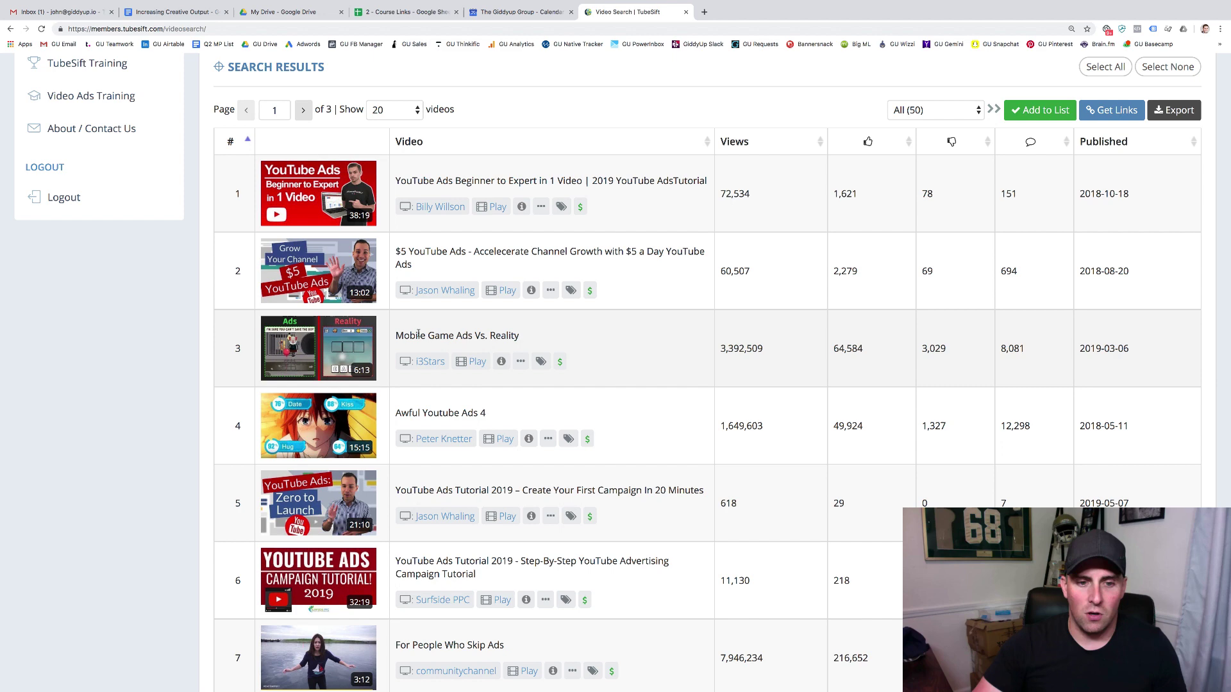
{"action": "scroll", "coordinate": [417, 336], "scroll_direction": "down", "scroll_amount": 2}
{"action": "scroll", "coordinate": [471, 351], "scroll_direction": "down", "scroll_amount": 1}
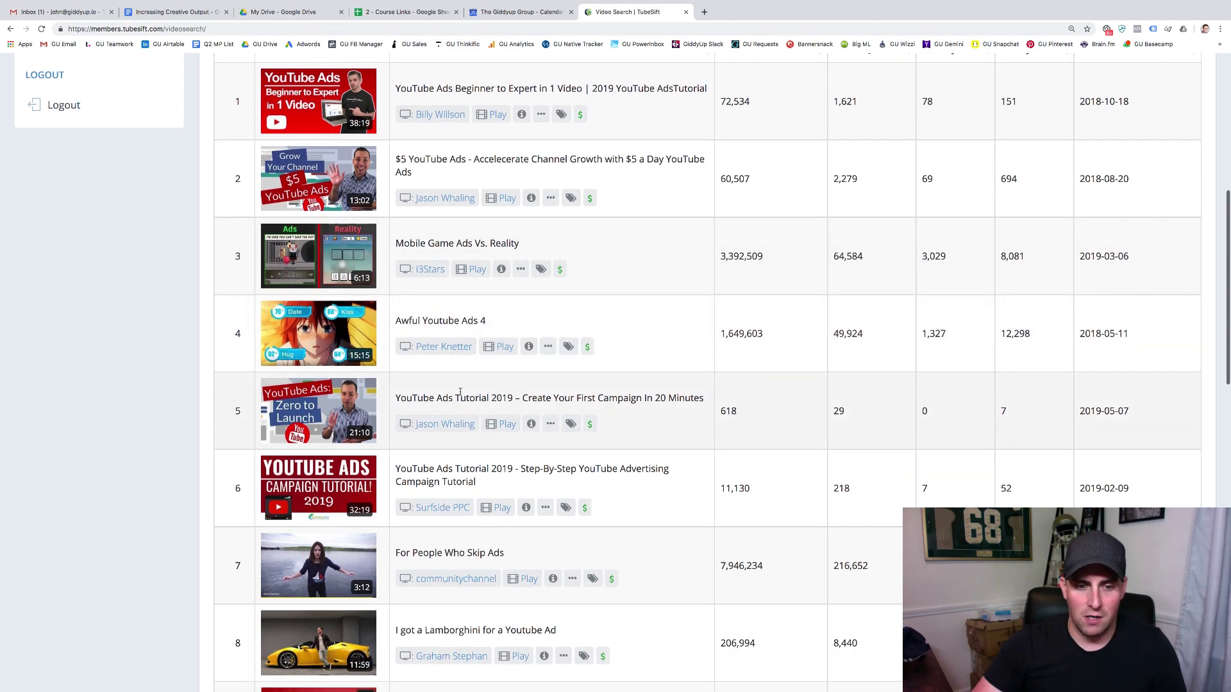
{"action": "scroll", "coordinate": [507, 392], "scroll_direction": "down", "scroll_amount": 1}
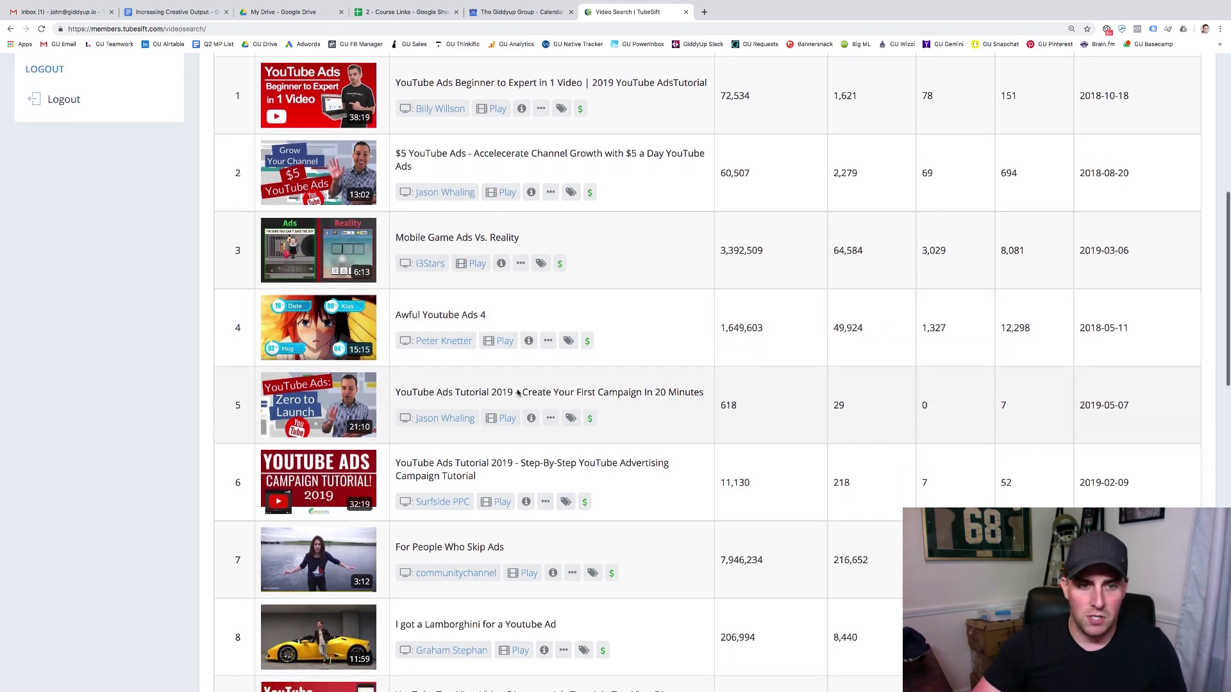
{"action": "scroll", "coordinate": [458, 391], "scroll_direction": "down", "scroll_amount": 2}
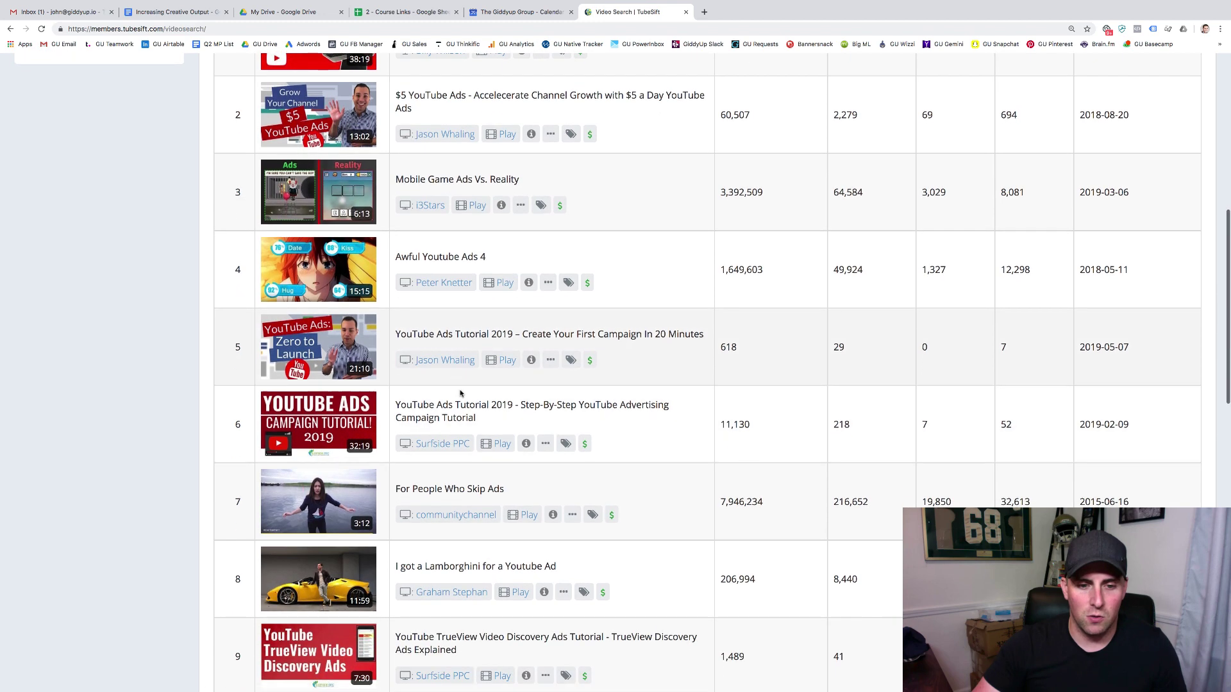
{"action": "scroll", "coordinate": [468, 404], "scroll_direction": "down", "scroll_amount": 2}
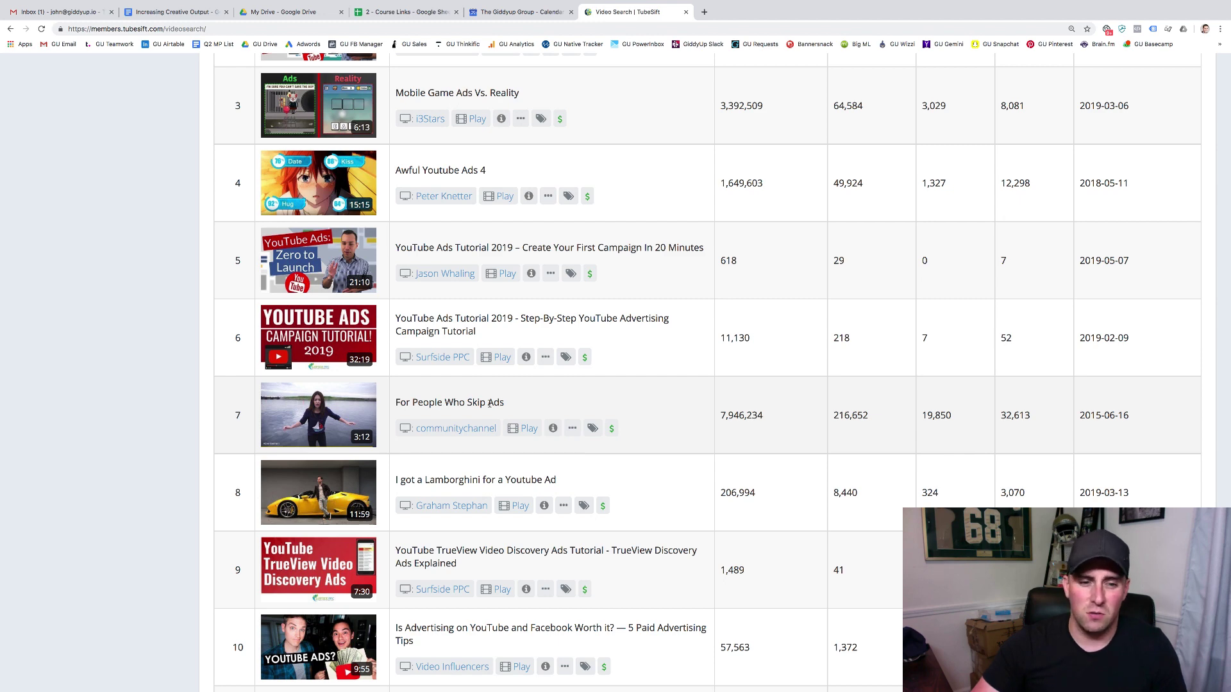
{"action": "scroll", "coordinate": [490, 404], "scroll_direction": "down", "scroll_amount": 2}
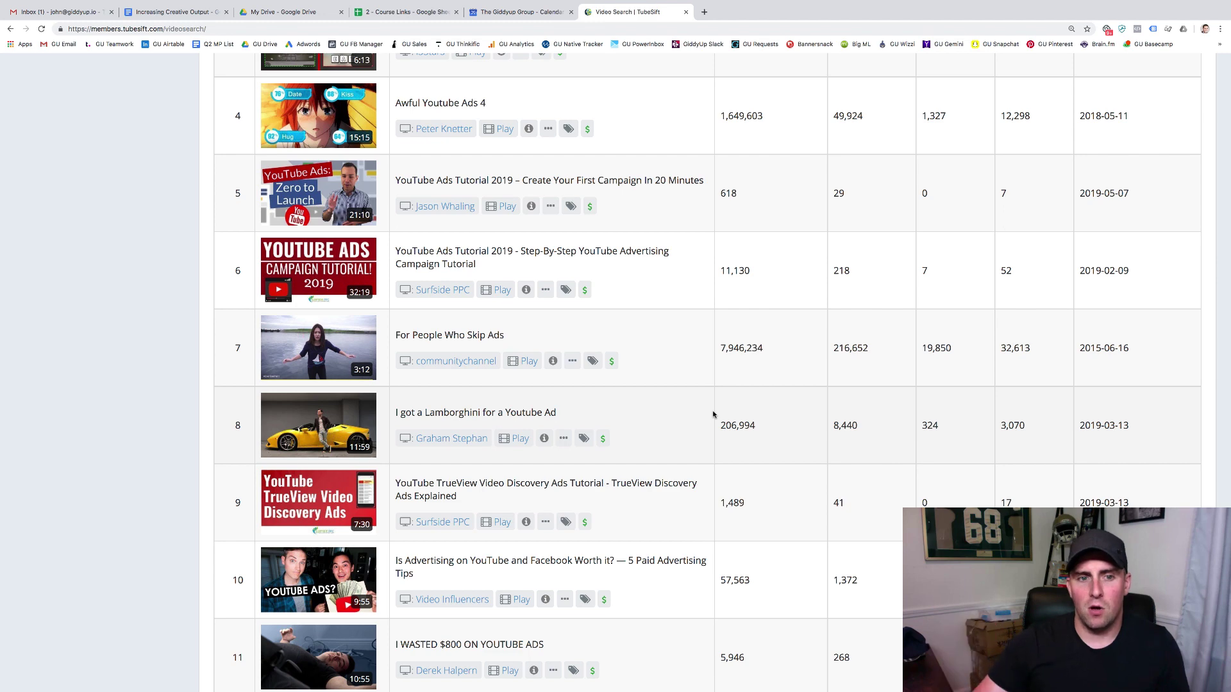
{"action": "scroll", "coordinate": [713, 415], "scroll_direction": "up", "scroll_amount": 5}
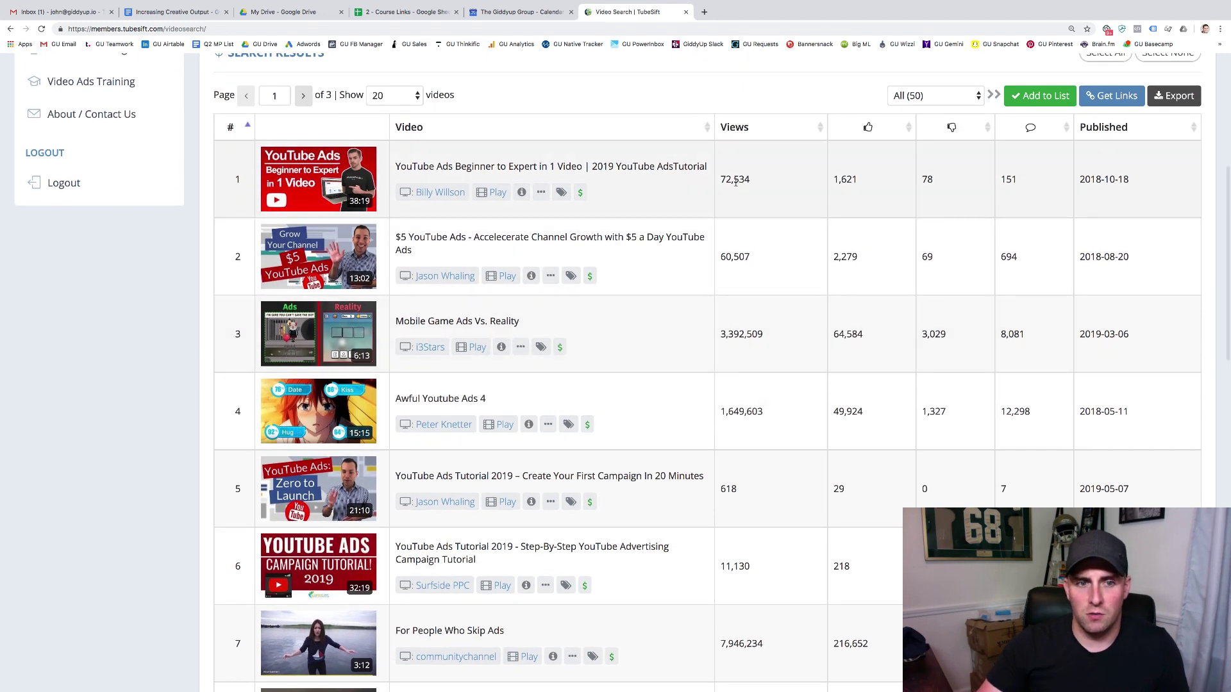
Select the YouTube Ads Beginner to Expert video and row 6, leaving row 5 unselected.
{"action": "double_click", "coordinate": [732, 181]}
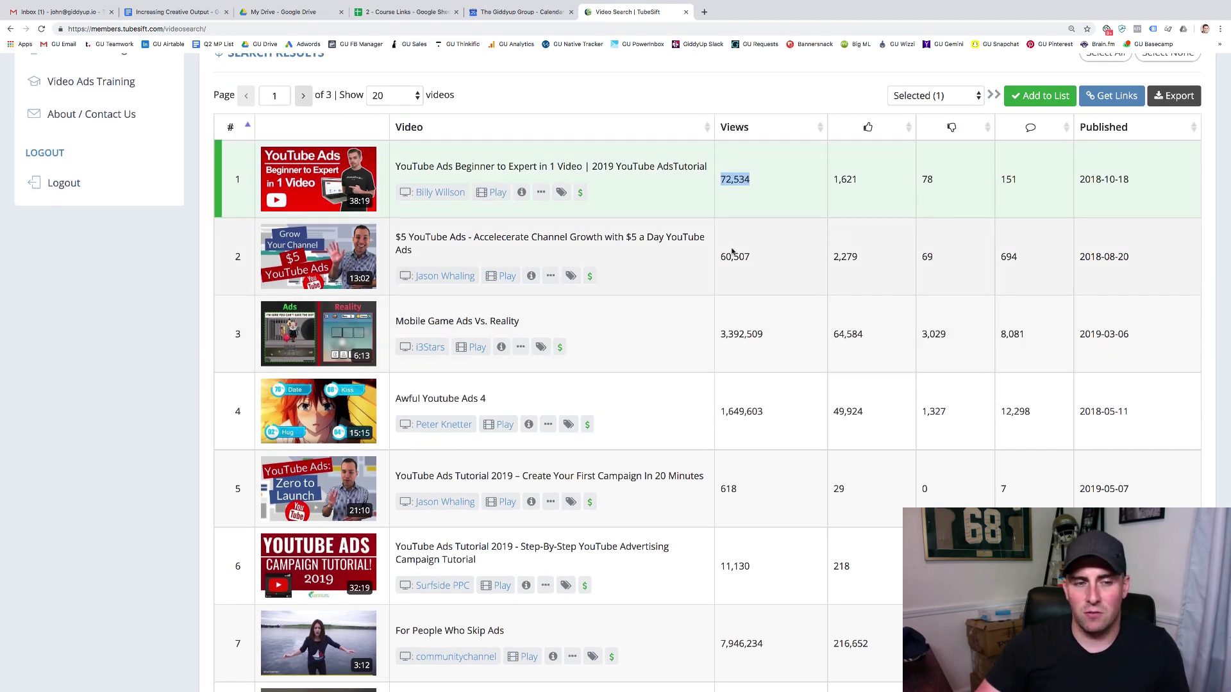
{"action": "scroll", "coordinate": [732, 251], "scroll_direction": "down", "scroll_amount": 1}
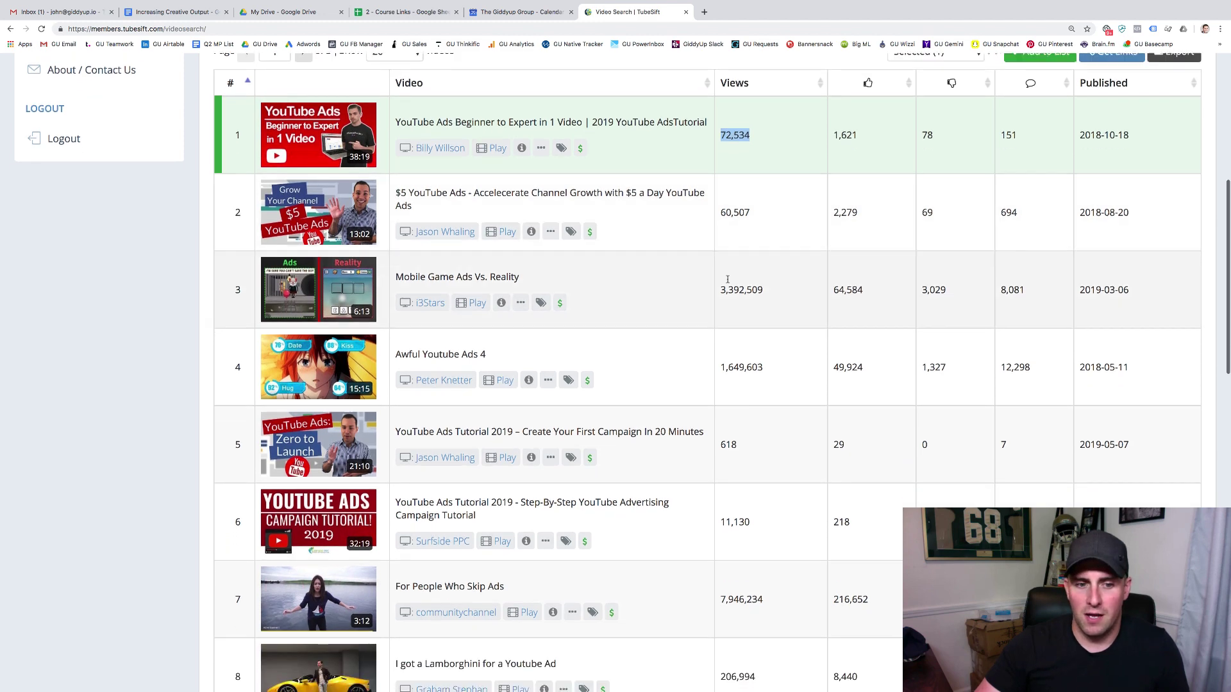
{"action": "double_click", "coordinate": [730, 434]}
{"action": "scroll", "coordinate": [738, 436], "scroll_direction": "down", "scroll_amount": 1}
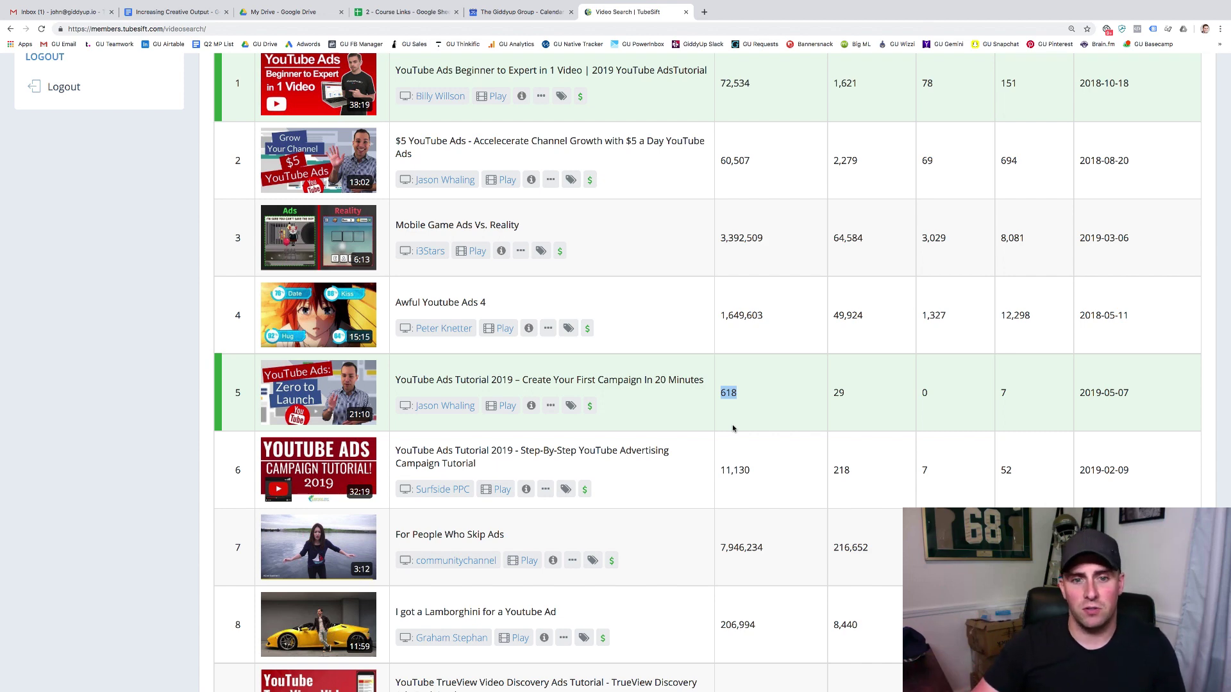
{"action": "scroll", "coordinate": [733, 428], "scroll_direction": "down", "scroll_amount": 1}
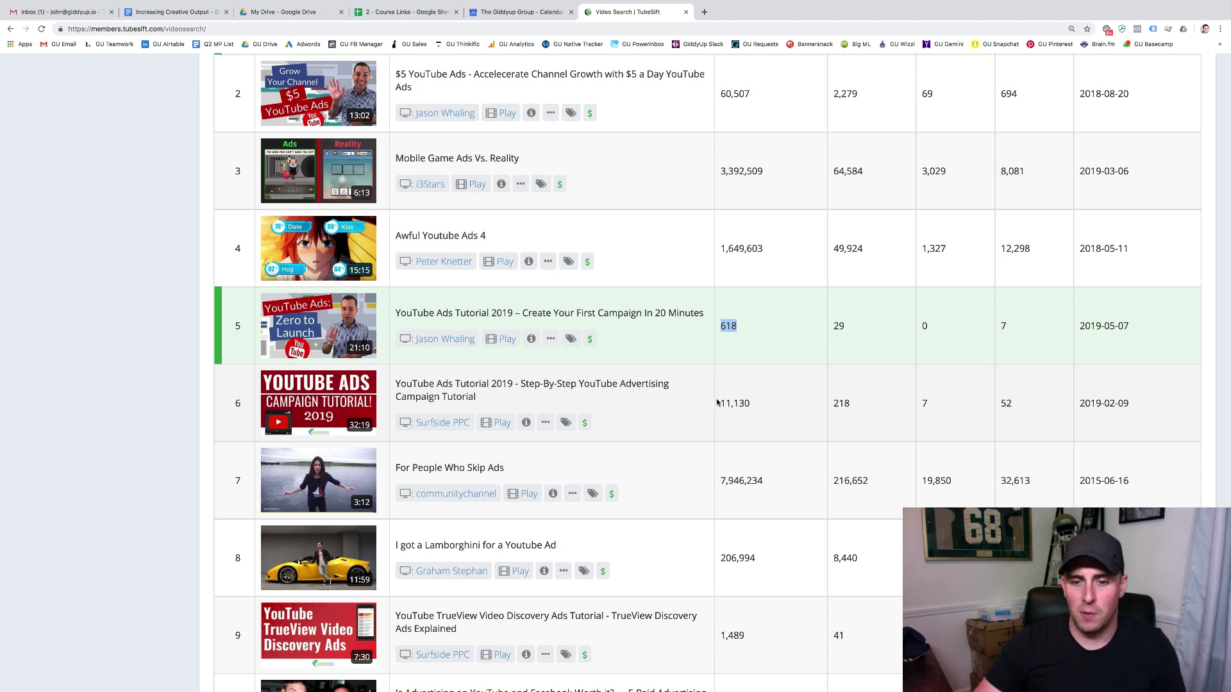
{"action": "left_click_drag", "start_coordinate": [717, 403], "coordinate": [769, 404]}
{"action": "left_click", "coordinate": [769, 403]}
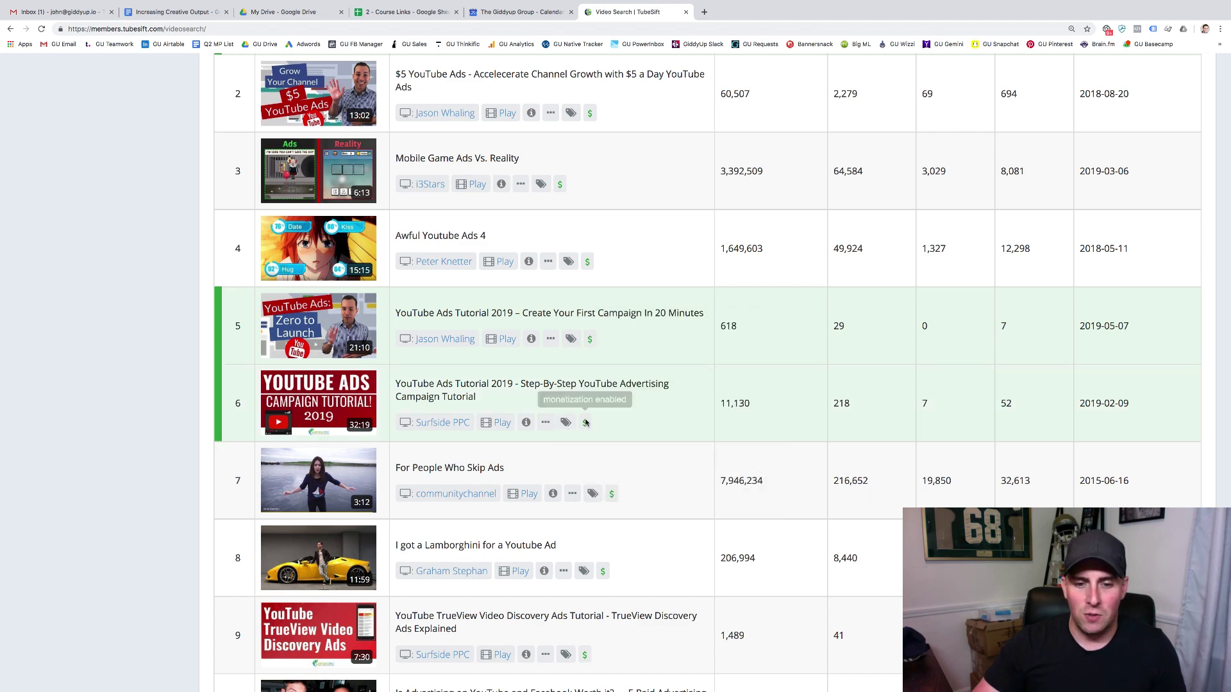
{"action": "scroll", "coordinate": [235, 383], "scroll_direction": "down", "scroll_amount": 1}
{"action": "left_click", "coordinate": [234, 383]}
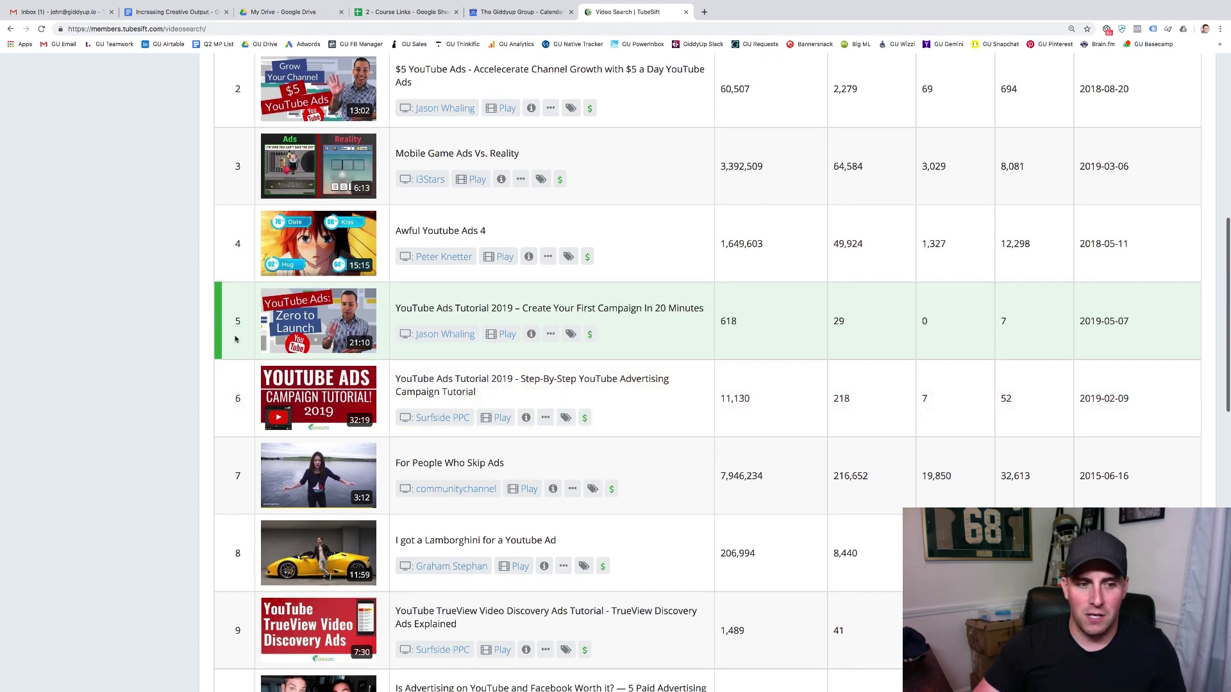
{"action": "left_click", "coordinate": [236, 336]}
{"action": "left_click", "coordinate": [242, 389]}
{"action": "scroll", "coordinate": [242, 391], "scroll_direction": "up", "scroll_amount": 2}
{"action": "scroll", "coordinate": [241, 391], "scroll_direction": "up", "scroll_amount": 5}
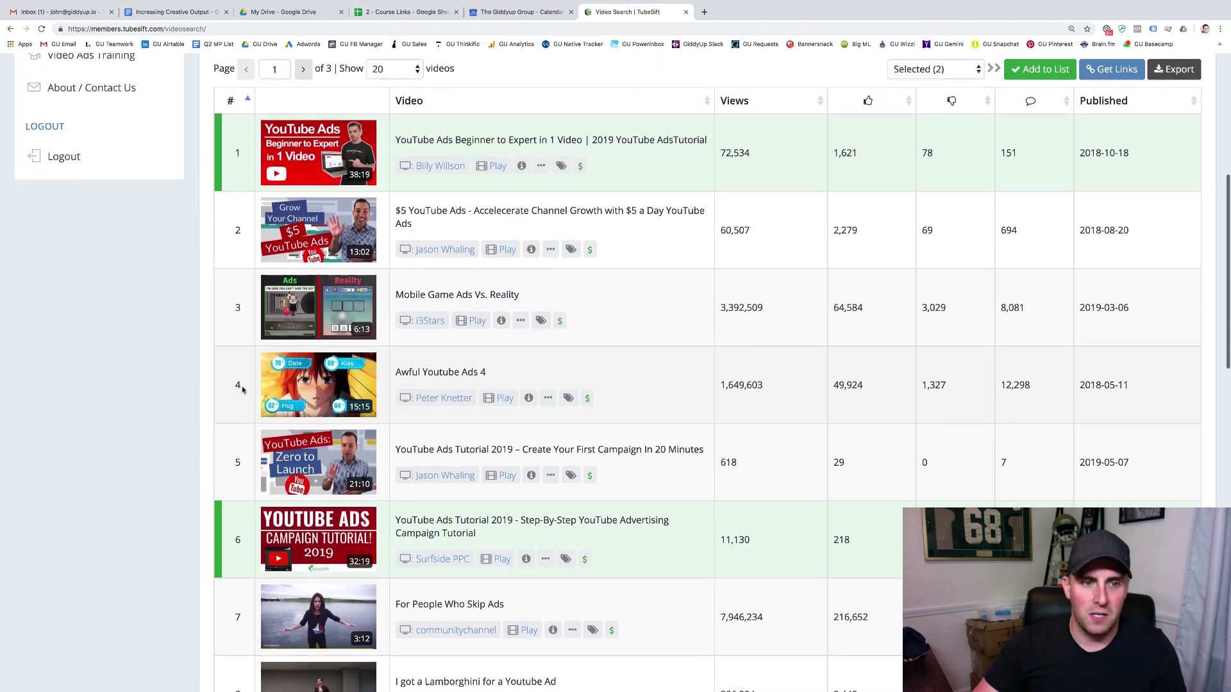
{"action": "scroll", "coordinate": [244, 378], "scroll_direction": "down", "scroll_amount": 2}
{"action": "scroll", "coordinate": [246, 366], "scroll_direction": "down", "scroll_amount": 5}
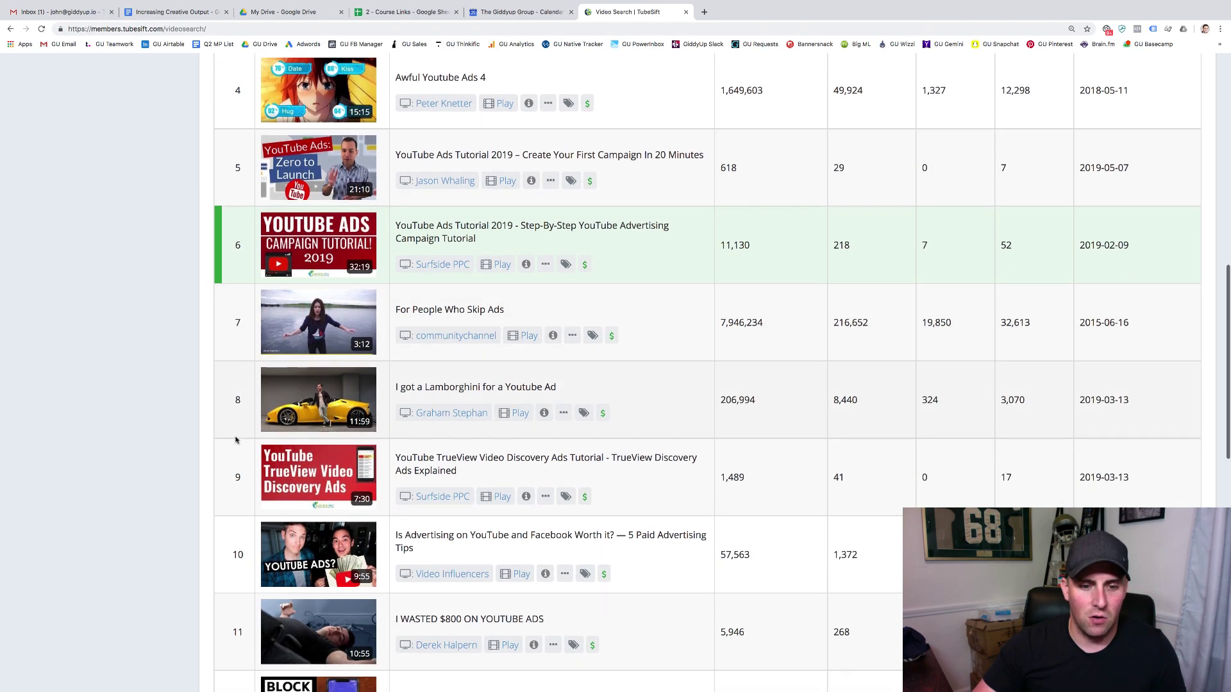
Select the TrueView Discovery Ads tutorial, row 10, the Advertising Campaign Tutorial and row 18.
{"action": "left_click", "coordinate": [234, 463]}
{"action": "scroll", "coordinate": [233, 455], "scroll_direction": "down", "scroll_amount": 1}
{"action": "scroll", "coordinate": [234, 454], "scroll_direction": "down", "scroll_amount": 2}
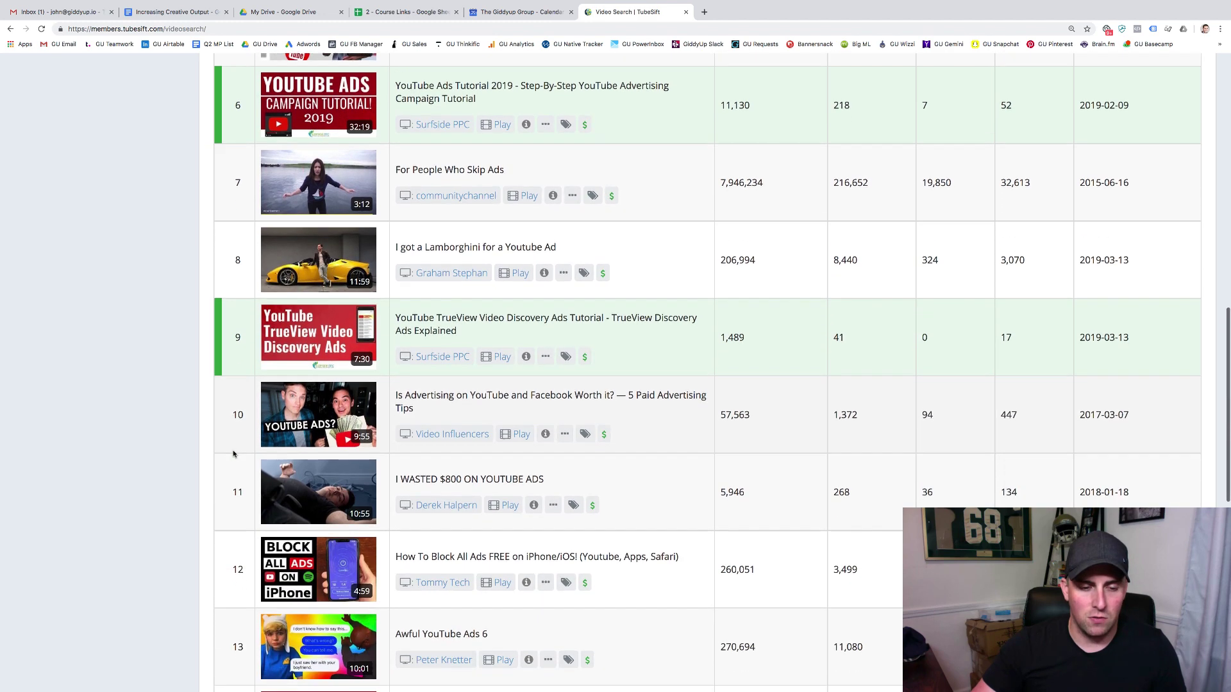
{"action": "left_click", "coordinate": [244, 427]}
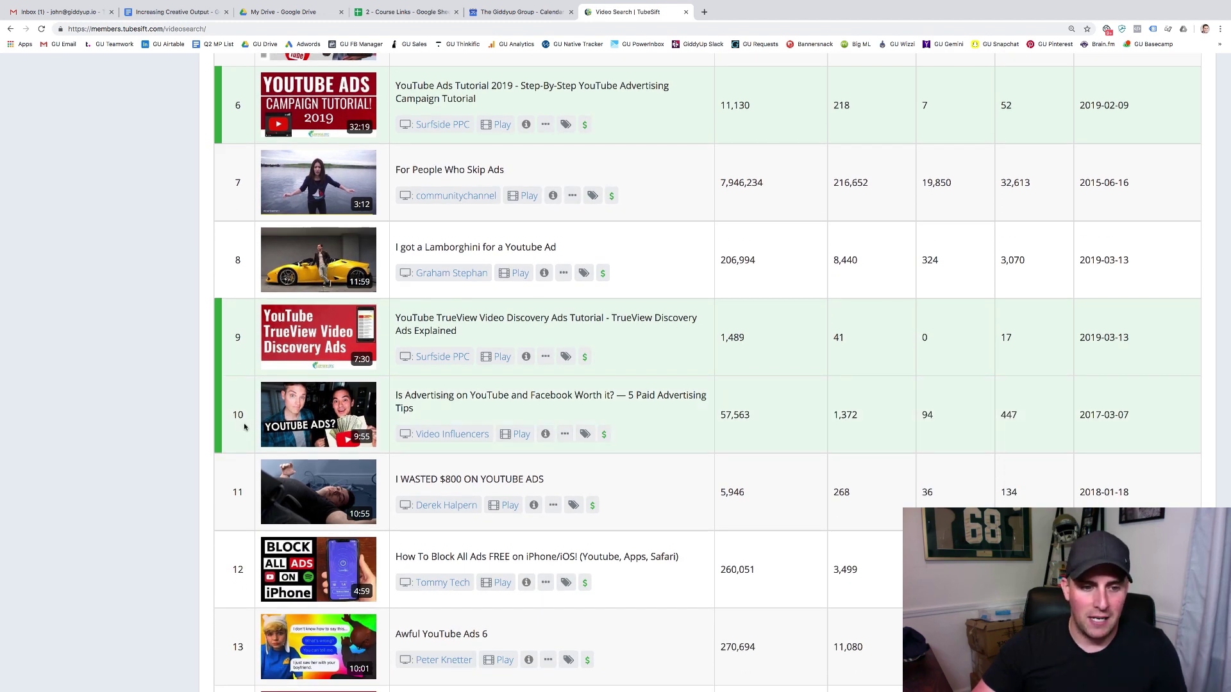
{"action": "scroll", "coordinate": [245, 432], "scroll_direction": "down", "scroll_amount": 3}
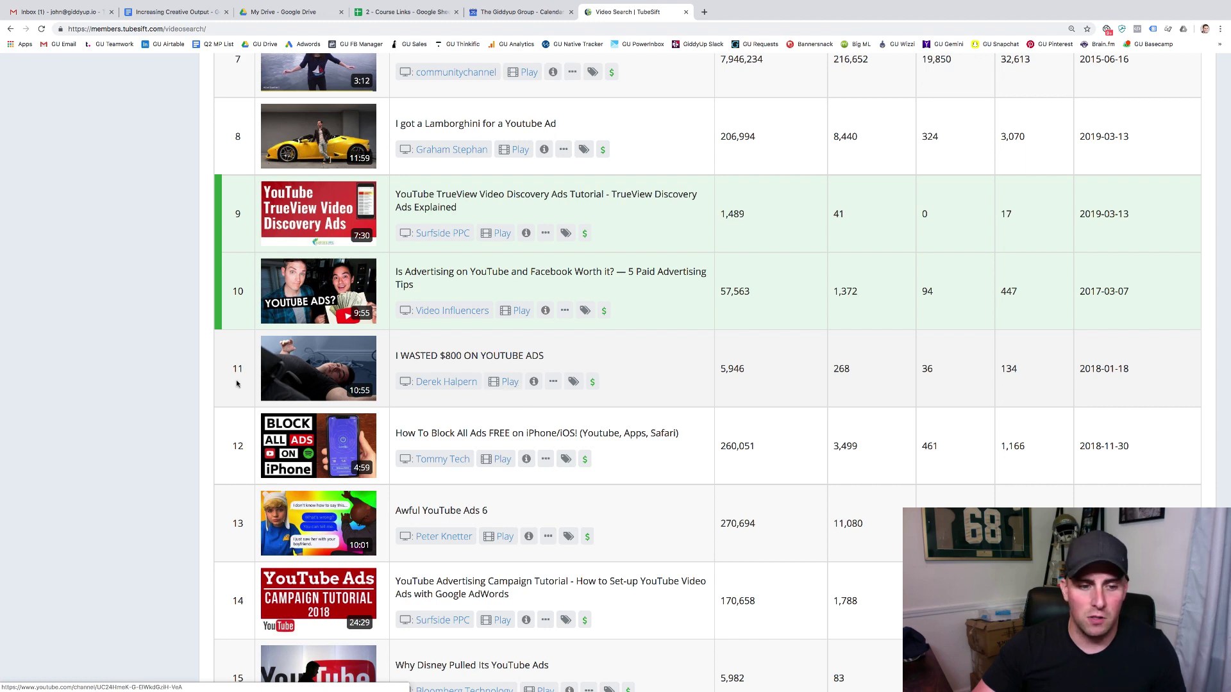
{"action": "scroll", "coordinate": [237, 383], "scroll_direction": "down", "scroll_amount": 2}
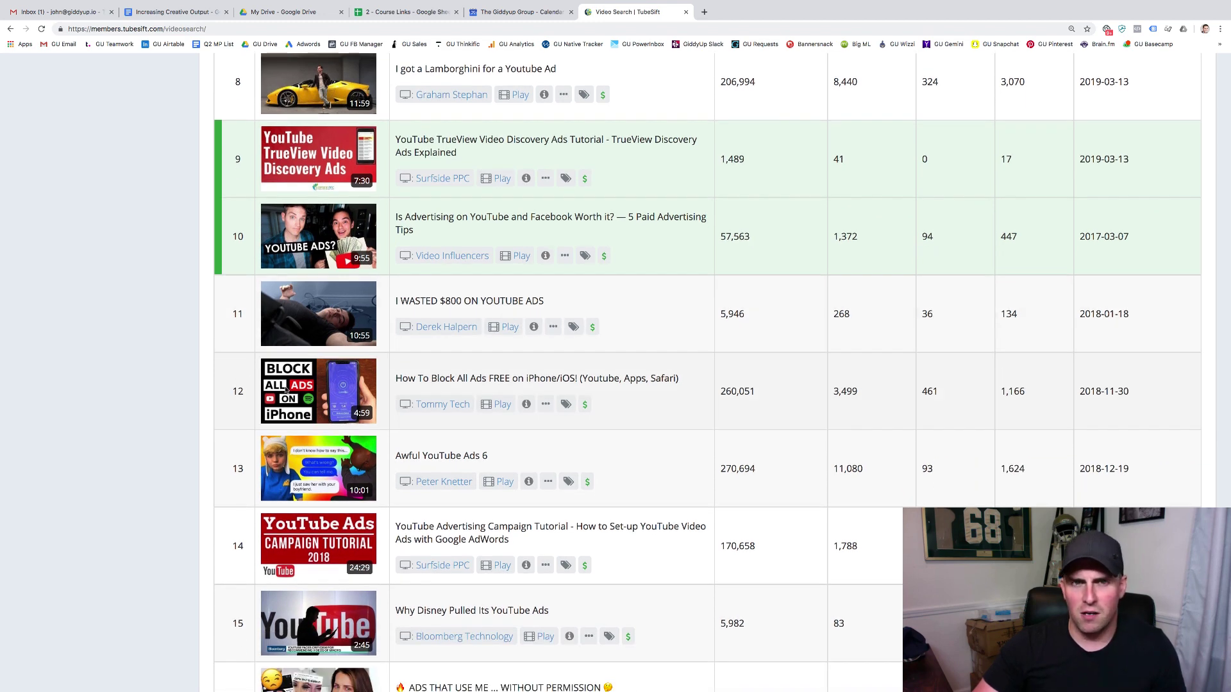
{"action": "scroll", "coordinate": [290, 390], "scroll_direction": "down", "scroll_amount": 3}
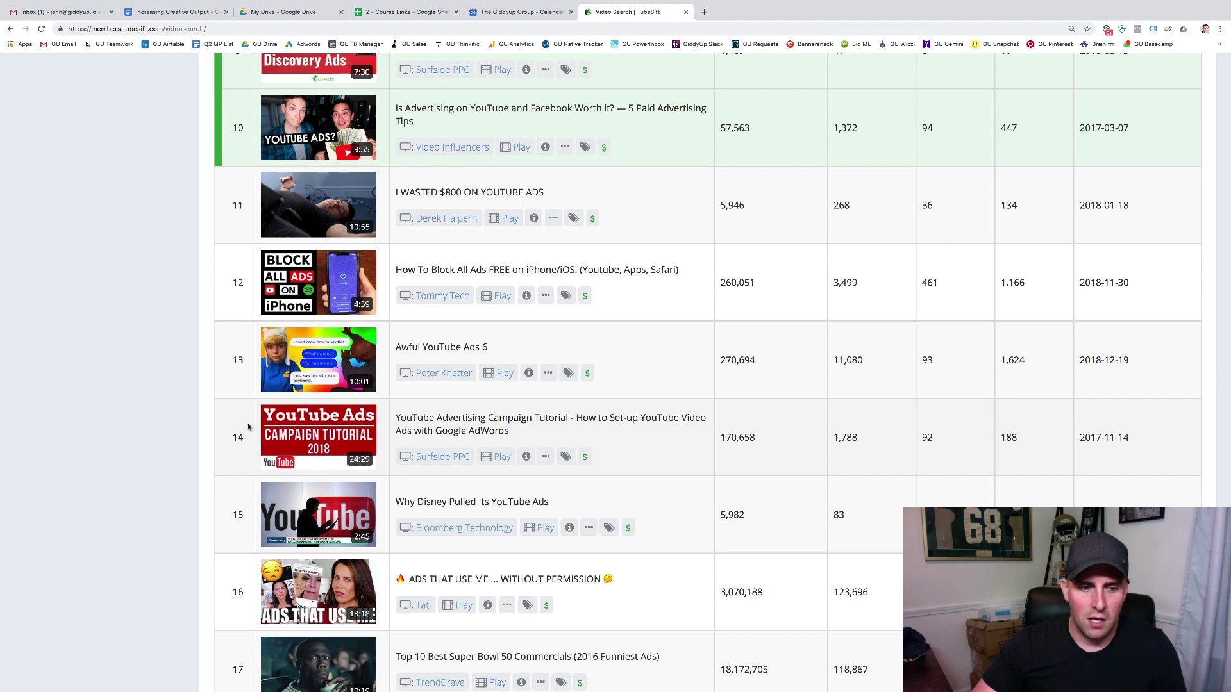
{"action": "left_click", "coordinate": [247, 428]}
{"action": "scroll", "coordinate": [245, 421], "scroll_direction": "down", "scroll_amount": 3}
{"action": "scroll", "coordinate": [245, 421], "scroll_direction": "down", "scroll_amount": 3}
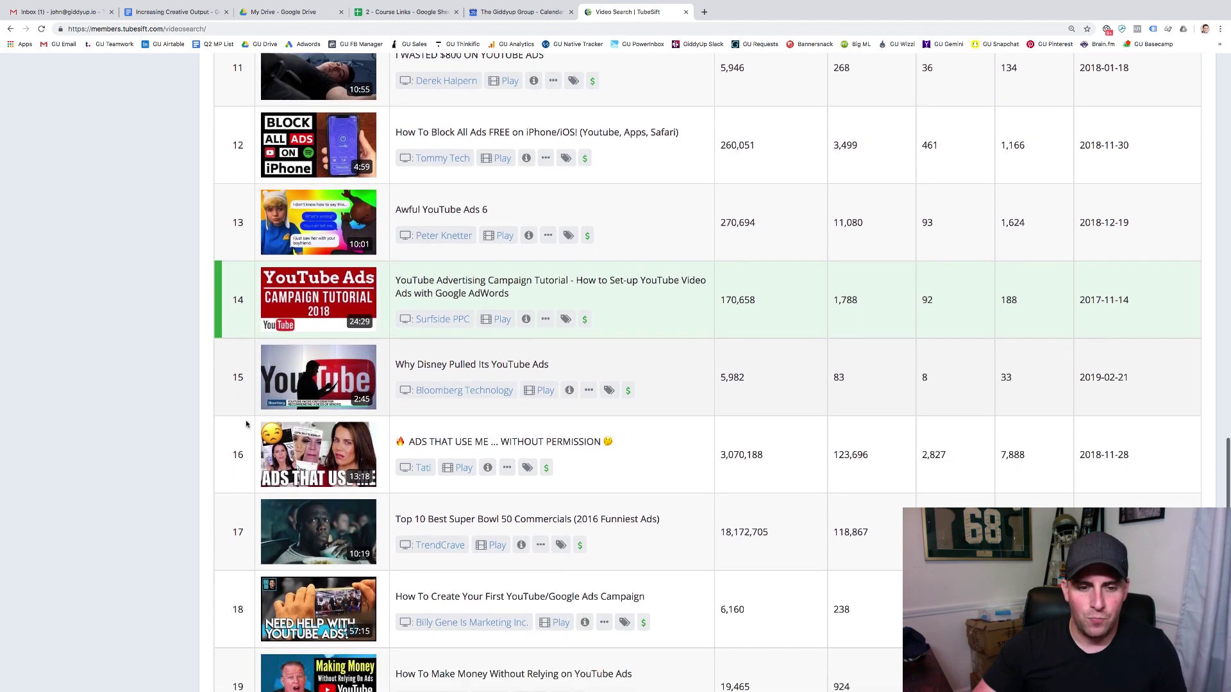
{"action": "scroll", "coordinate": [245, 421], "scroll_direction": "down", "scroll_amount": 2}
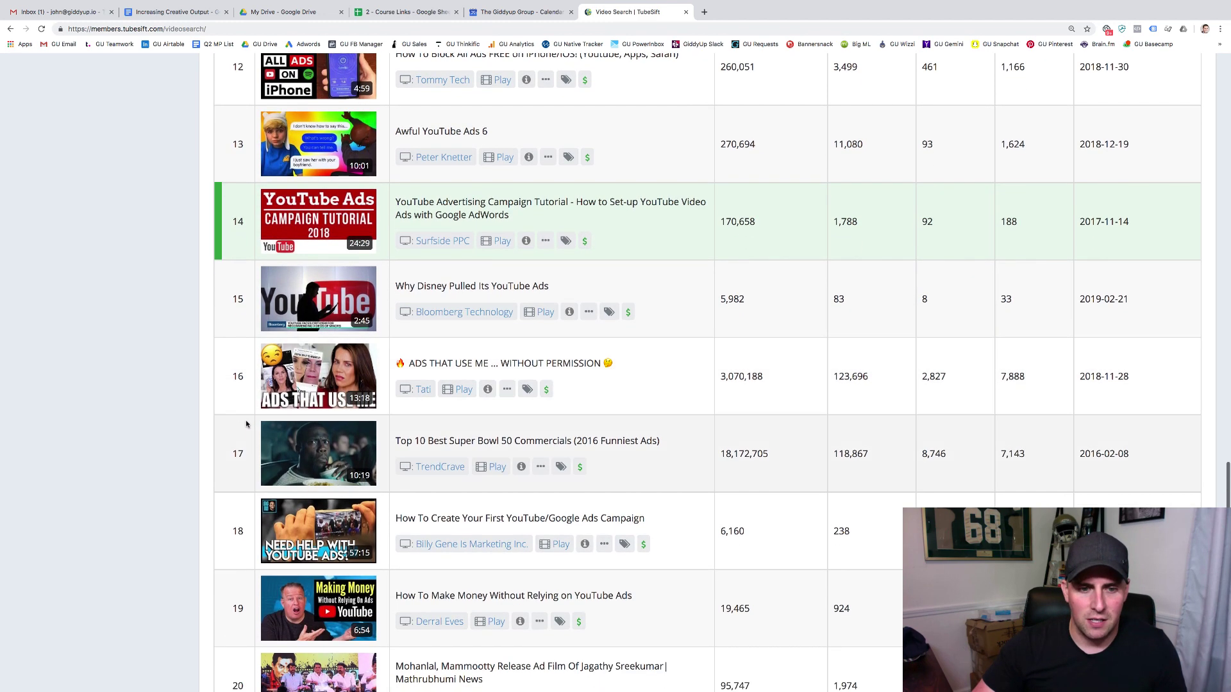
{"action": "scroll", "coordinate": [241, 391], "scroll_direction": "down", "scroll_amount": 3}
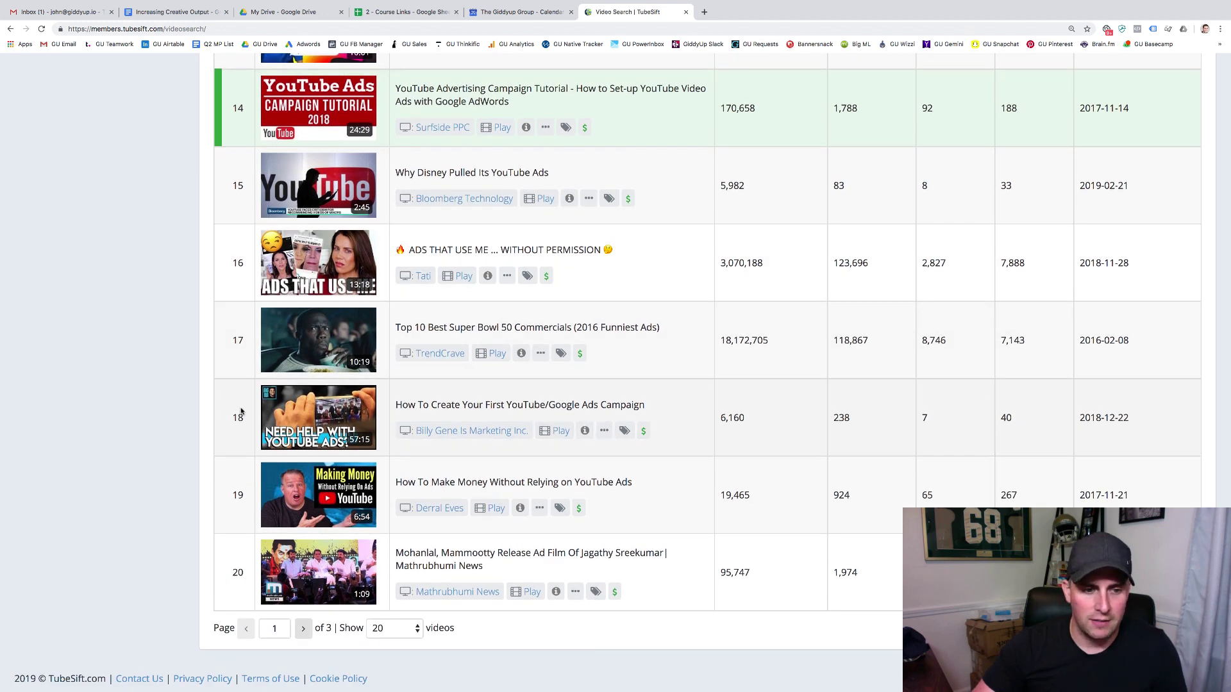
{"action": "left_click", "coordinate": [242, 411]}
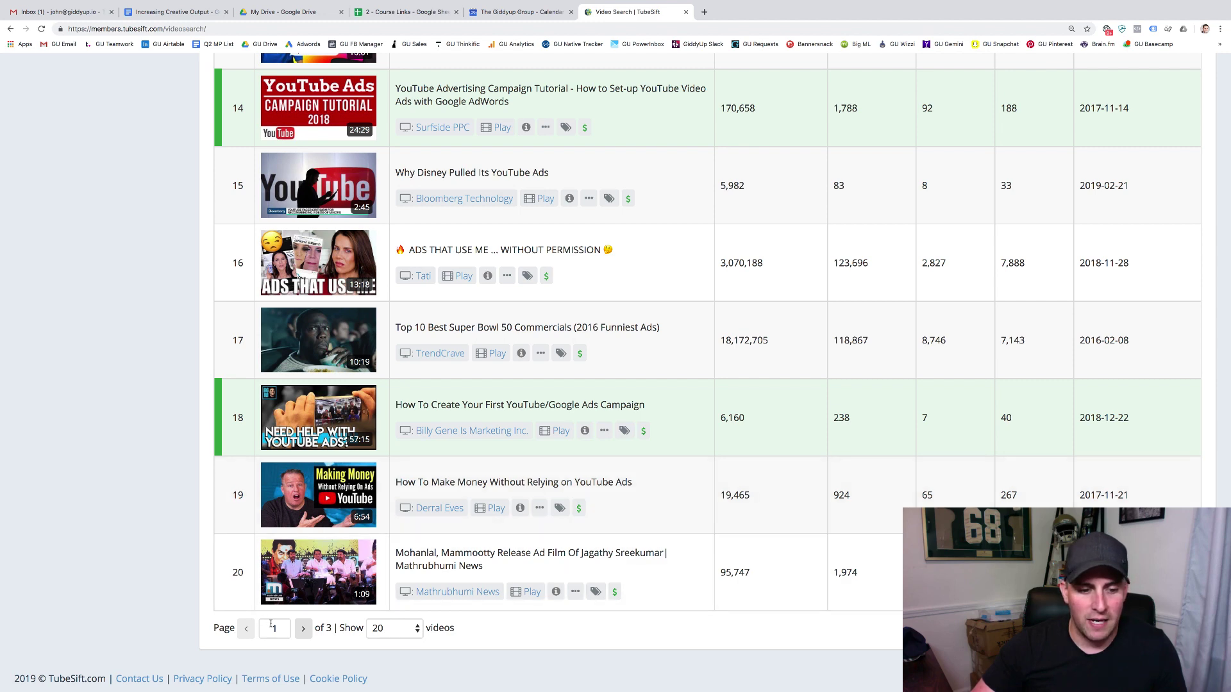
{"action": "left_click", "coordinate": [379, 632]}
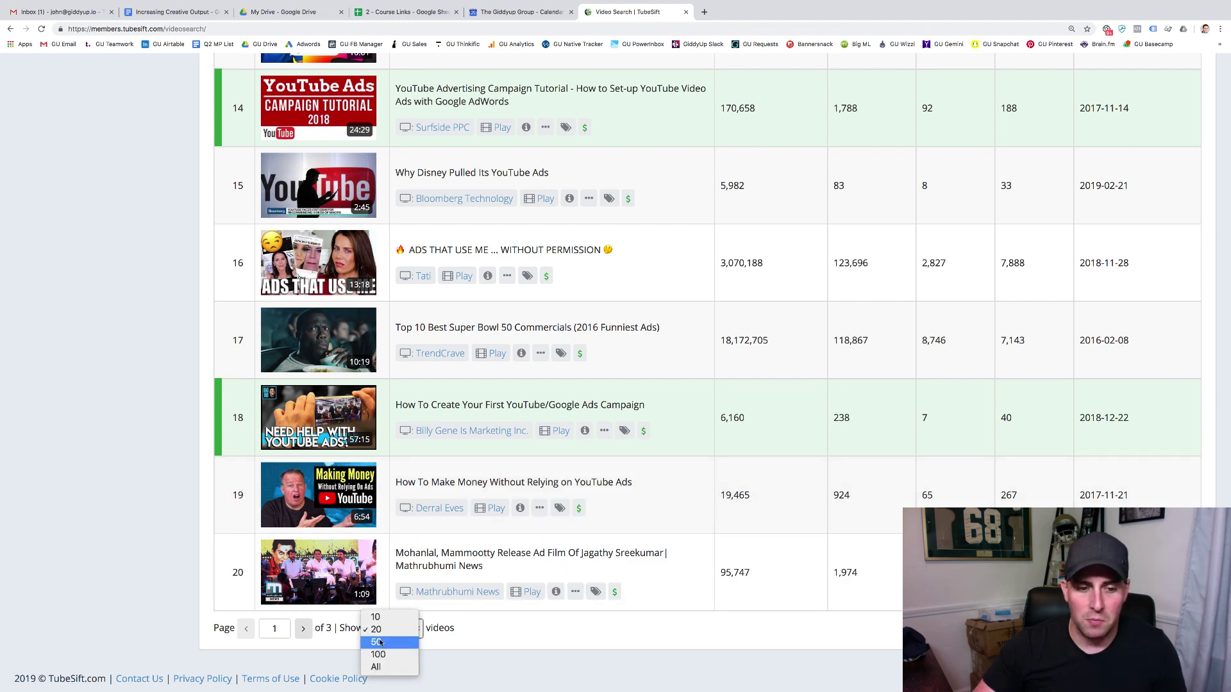
Show 50 videos per page and select videos 21, 22 and 23.
{"action": "left_click", "coordinate": [381, 640]}
{"action": "scroll", "coordinate": [235, 547], "scroll_direction": "down", "scroll_amount": 3}
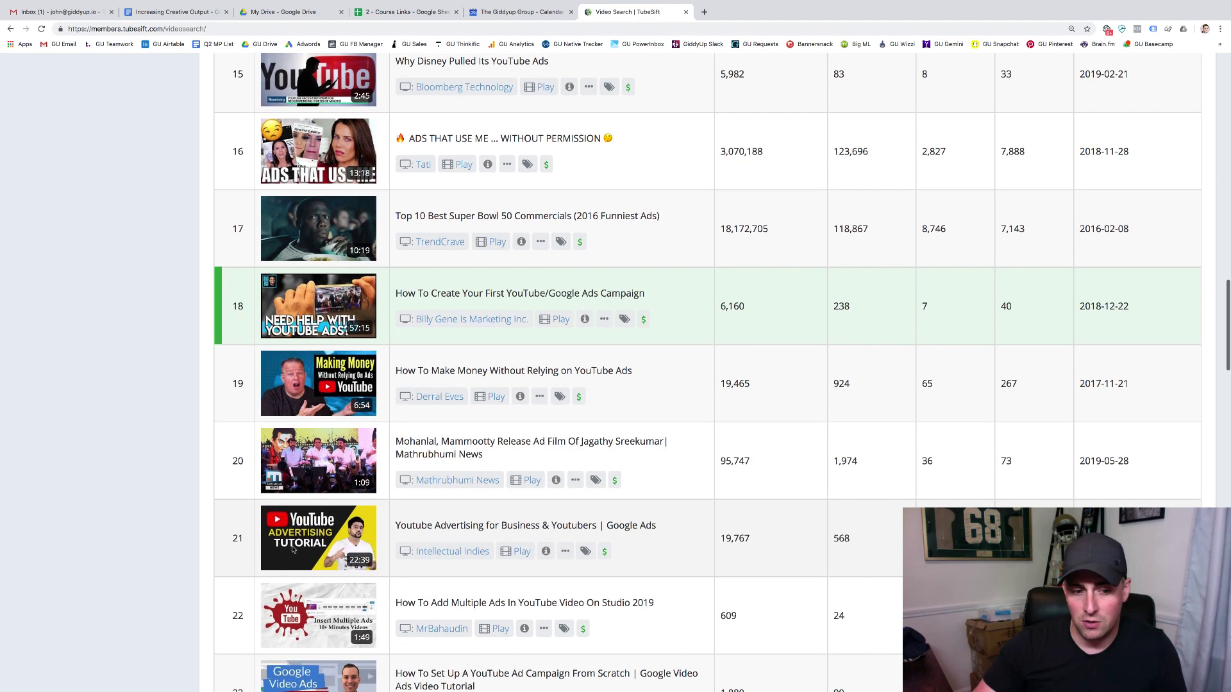
{"action": "left_click", "coordinate": [235, 546]}
{"action": "scroll", "coordinate": [234, 546], "scroll_direction": "down", "scroll_amount": 1}
{"action": "scroll", "coordinate": [236, 538], "scroll_direction": "down", "scroll_amount": 1}
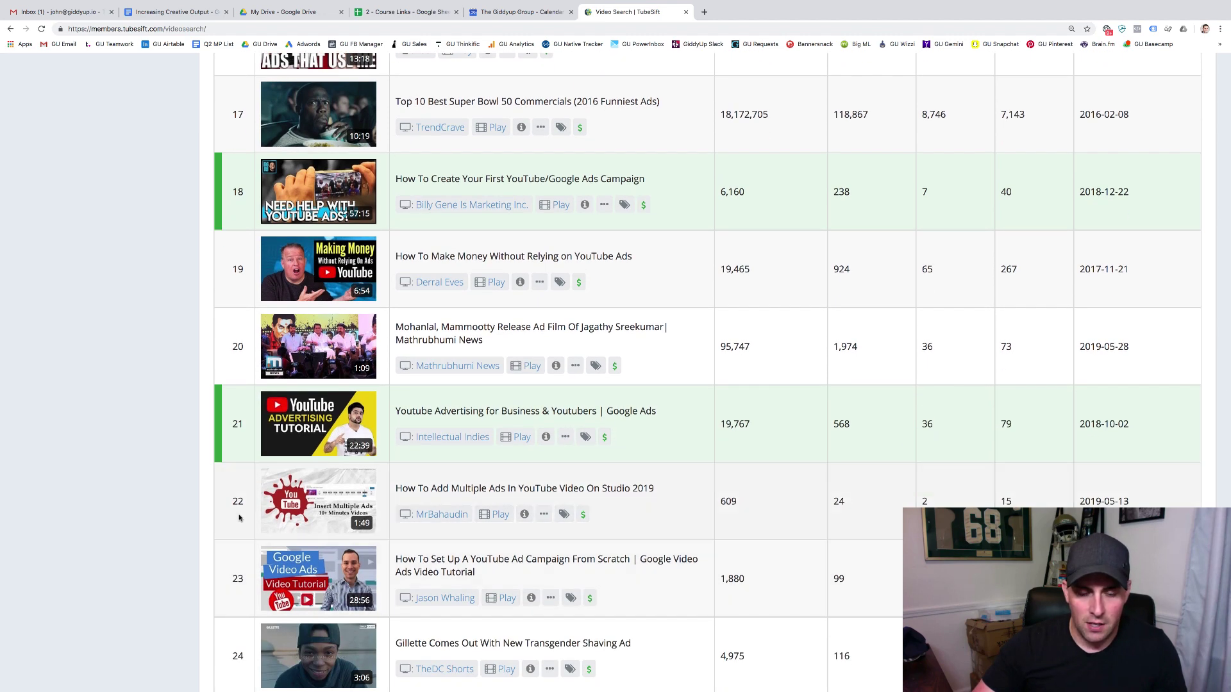
{"action": "scroll", "coordinate": [239, 518], "scroll_direction": "down", "scroll_amount": 1}
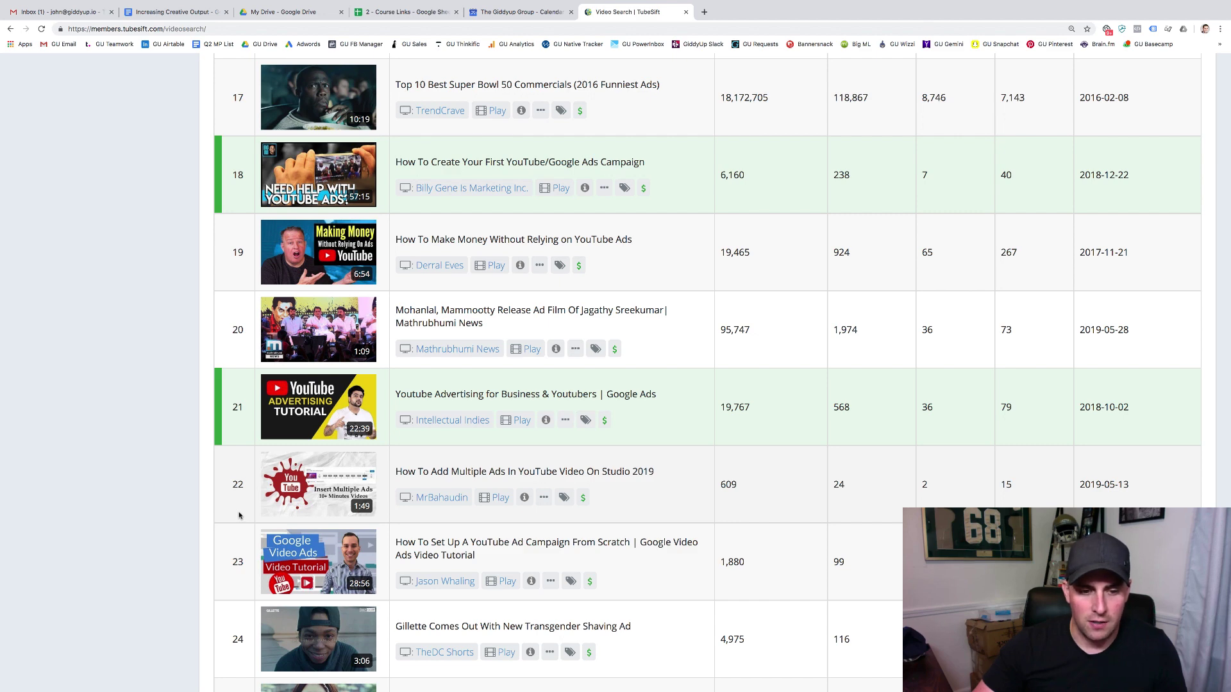
{"action": "left_click", "coordinate": [239, 516]}
{"action": "scroll", "coordinate": [238, 518], "scroll_direction": "down", "scroll_amount": 1}
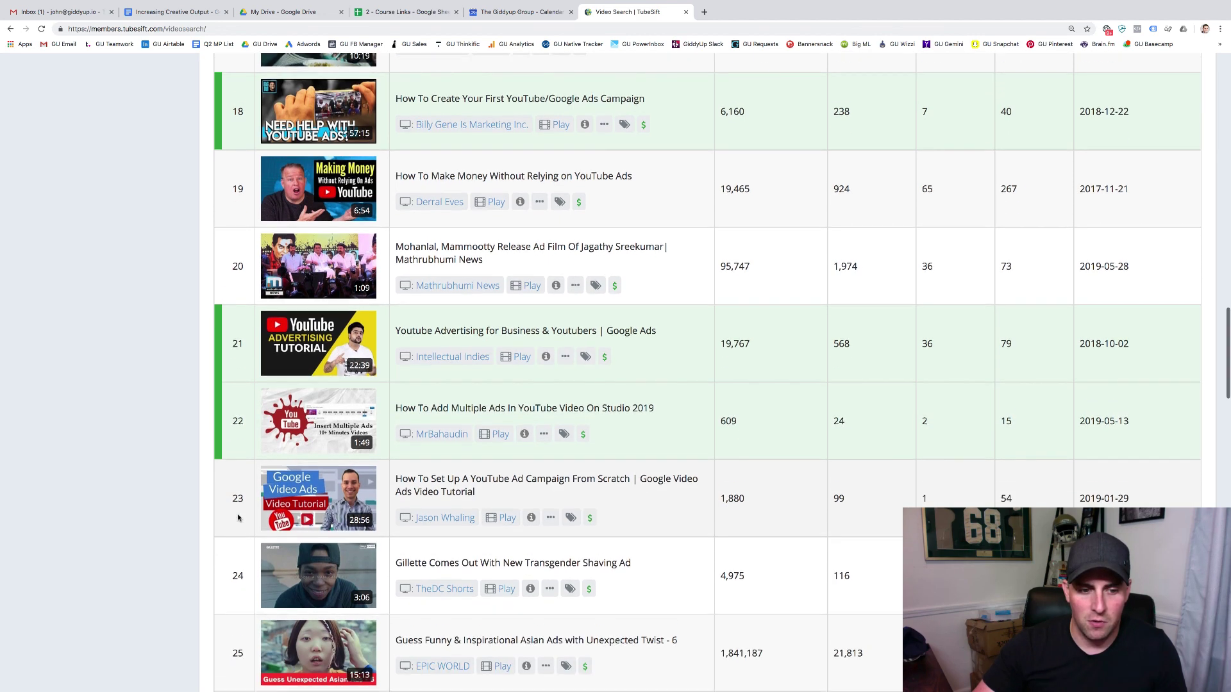
{"action": "scroll", "coordinate": [238, 518], "scroll_direction": "down", "scroll_amount": 1}
{"action": "left_click", "coordinate": [238, 516]}
{"action": "scroll", "coordinate": [236, 516], "scroll_direction": "down", "scroll_amount": 1}
{"action": "scroll", "coordinate": [237, 515], "scroll_direction": "down", "scroll_amount": 2}
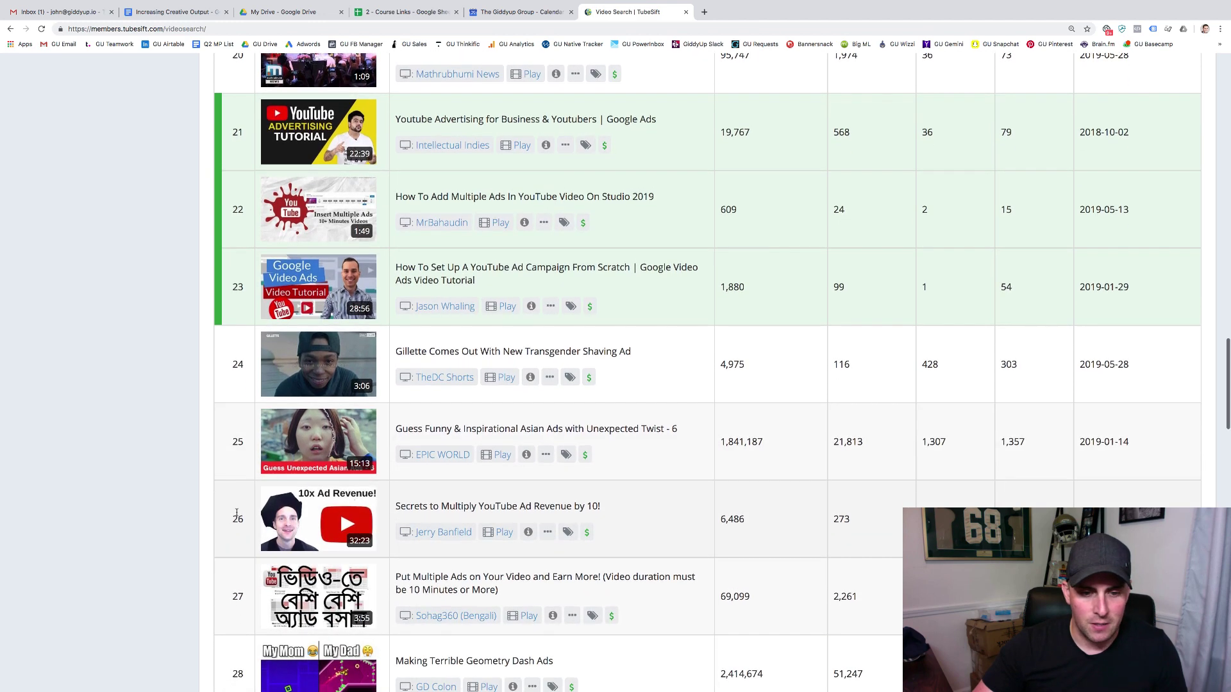
{"action": "scroll", "coordinate": [237, 515], "scroll_direction": "down", "scroll_amount": 2}
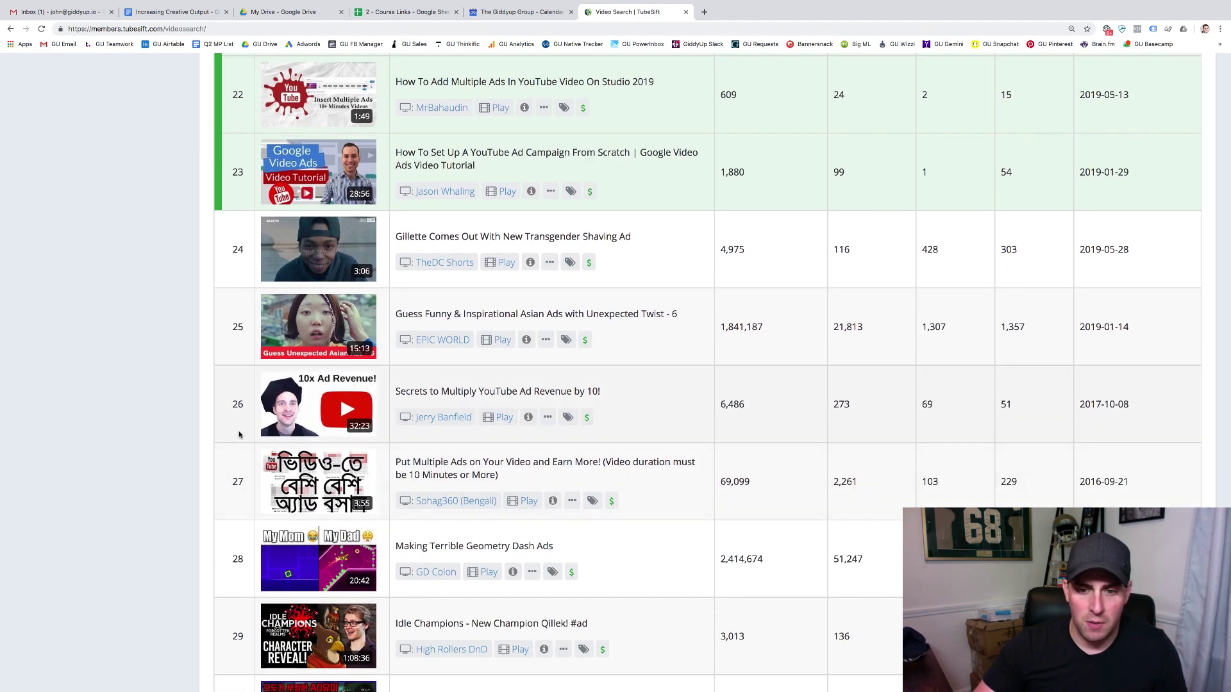
Select videos 31 and 34, leaving video 26 unselected.
{"action": "left_click", "coordinate": [239, 436]}
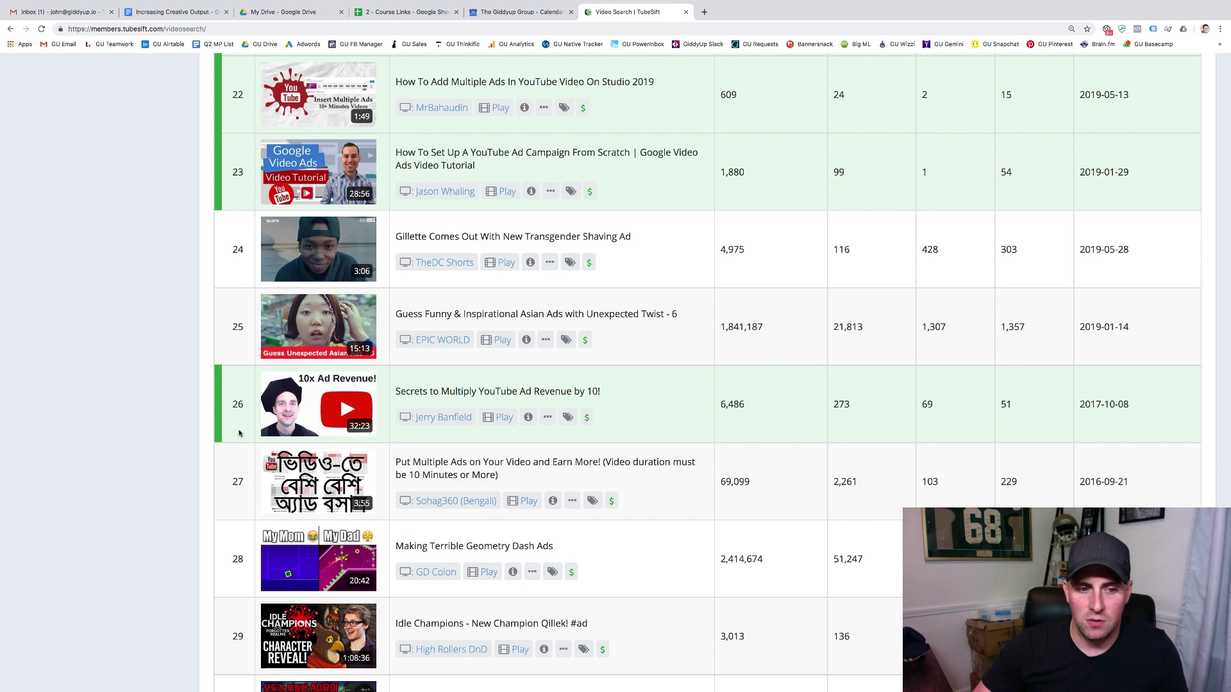
{"action": "scroll", "coordinate": [239, 433], "scroll_direction": "down", "scroll_amount": 1}
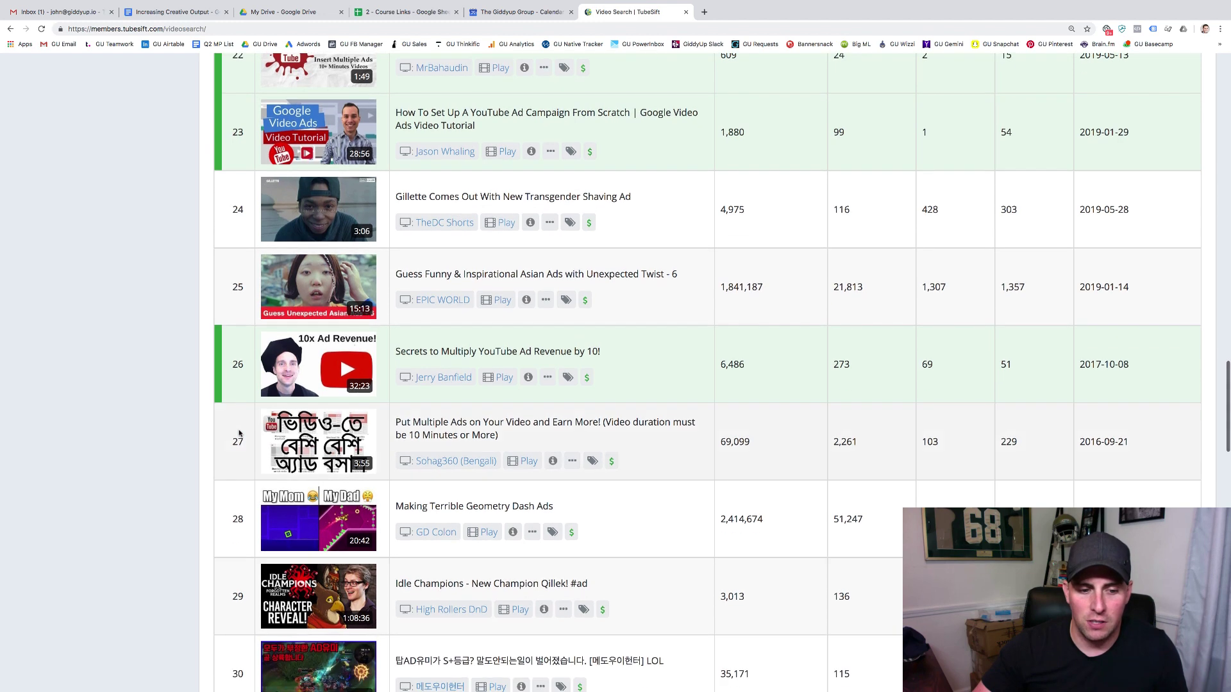
{"action": "left_click", "coordinate": [241, 386]}
{"action": "scroll", "coordinate": [242, 390], "scroll_direction": "down", "scroll_amount": 4}
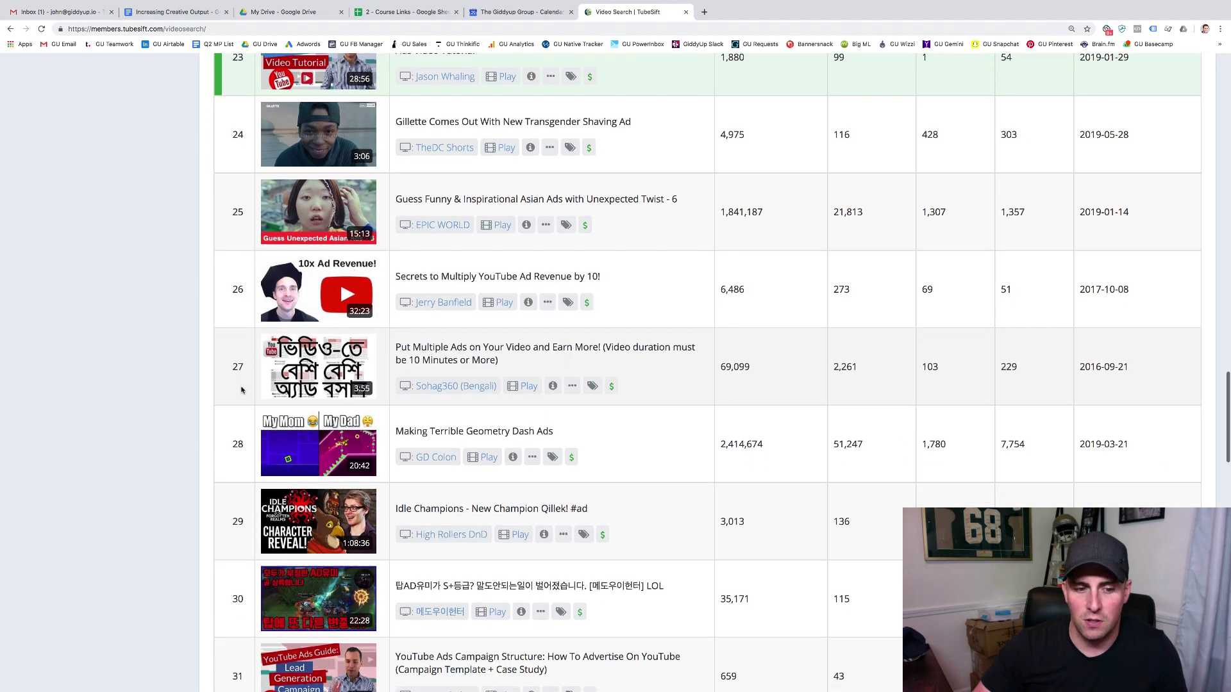
{"action": "scroll", "coordinate": [241, 390], "scroll_direction": "down", "scroll_amount": 2}
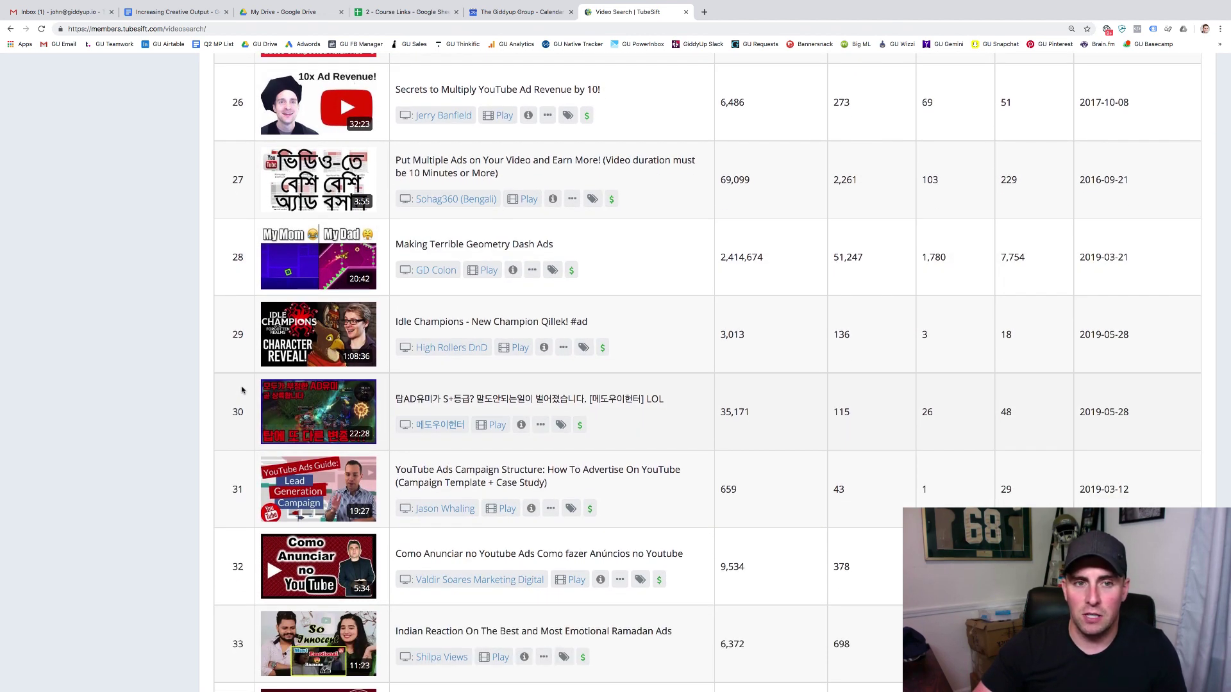
{"action": "scroll", "coordinate": [242, 391], "scroll_direction": "down", "scroll_amount": 2}
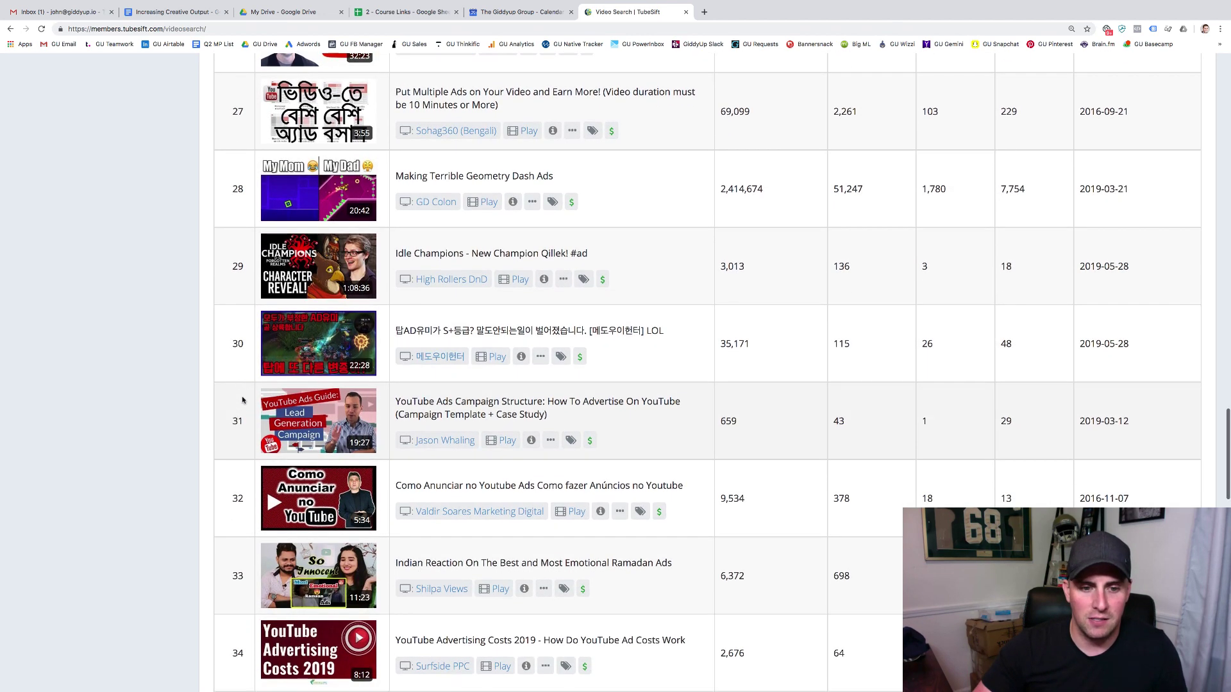
{"action": "left_click", "coordinate": [241, 409]}
{"action": "scroll", "coordinate": [241, 409], "scroll_direction": "down", "scroll_amount": 3}
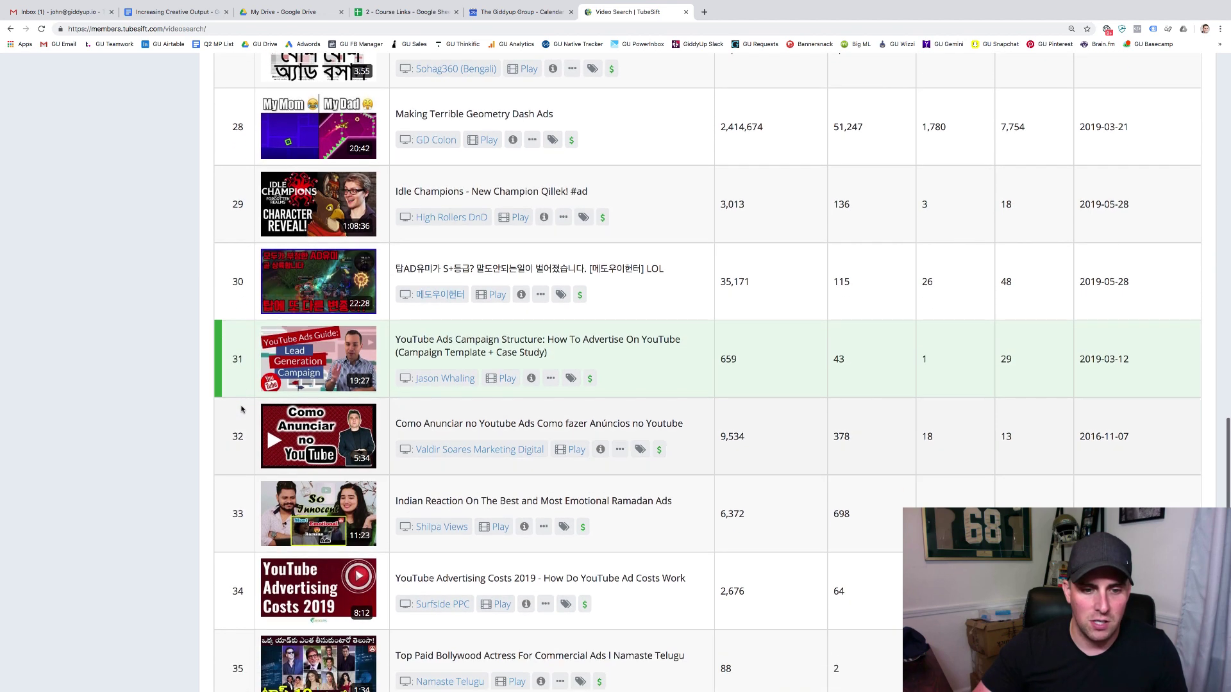
{"action": "scroll", "coordinate": [241, 409], "scroll_direction": "down", "scroll_amount": 2}
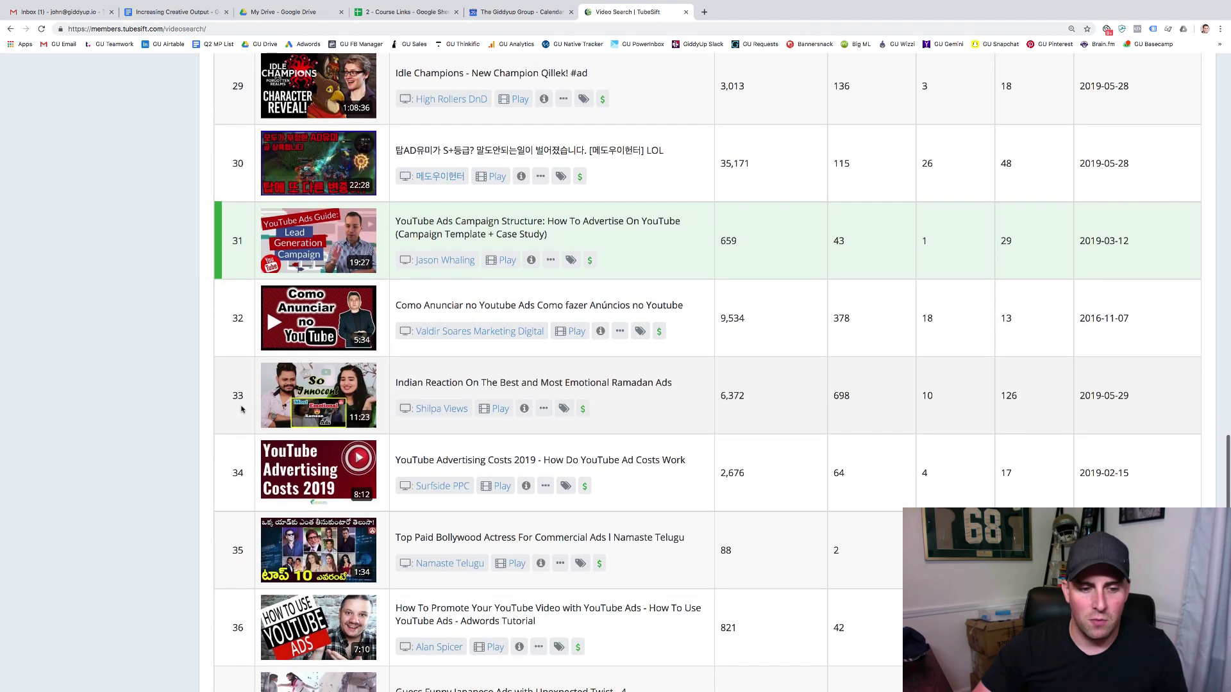
{"action": "left_click", "coordinate": [239, 455]}
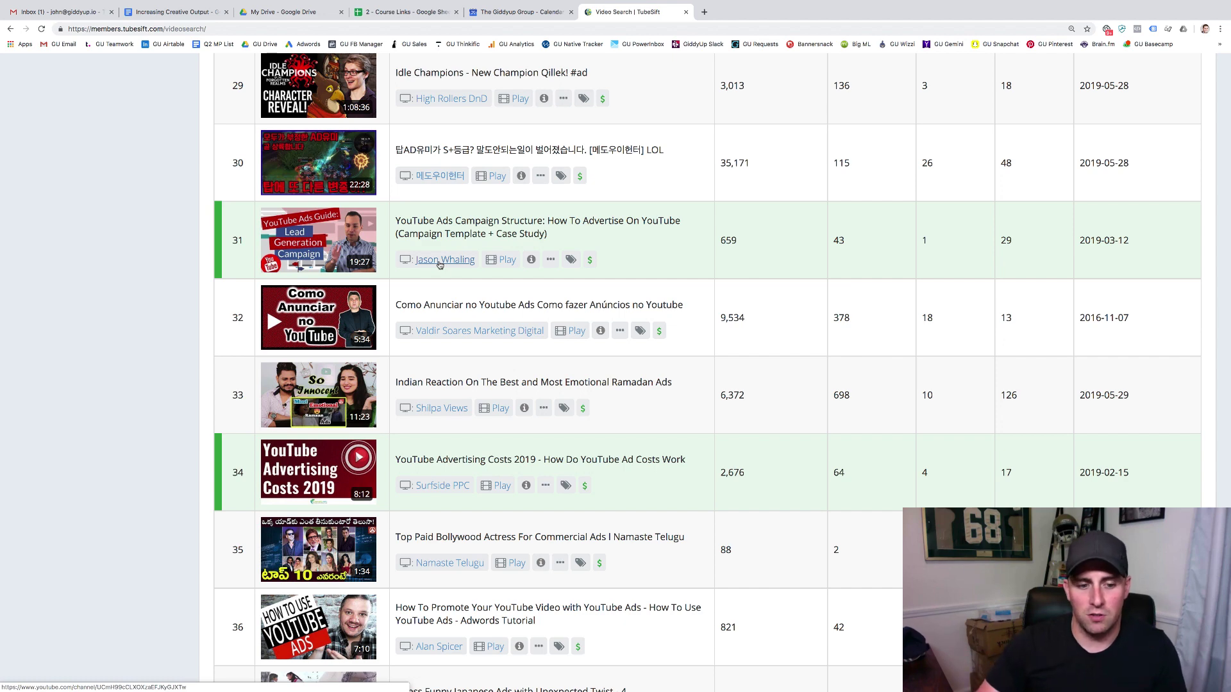
Select video 39, leave video 36 unselected, and scroll back to the top.
{"action": "scroll", "coordinate": [437, 282], "scroll_direction": "down", "scroll_amount": 3}
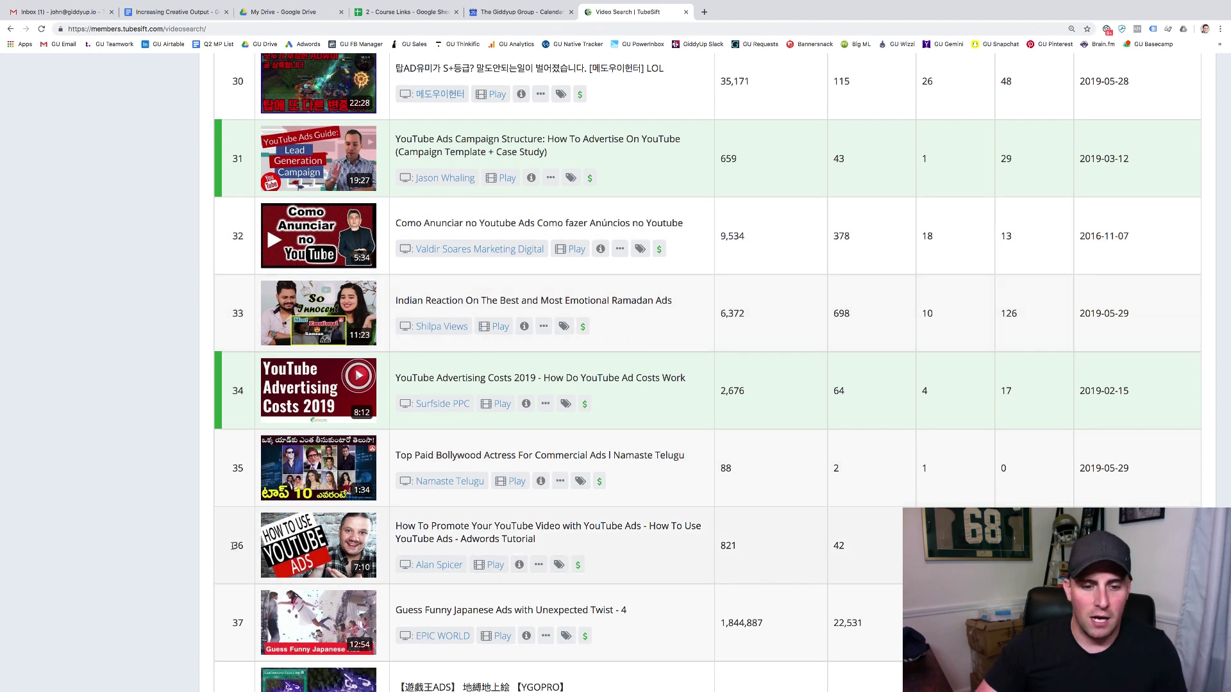
{"action": "left_click", "coordinate": [233, 540]}
{"action": "scroll", "coordinate": [233, 539], "scroll_direction": "down", "scroll_amount": 2}
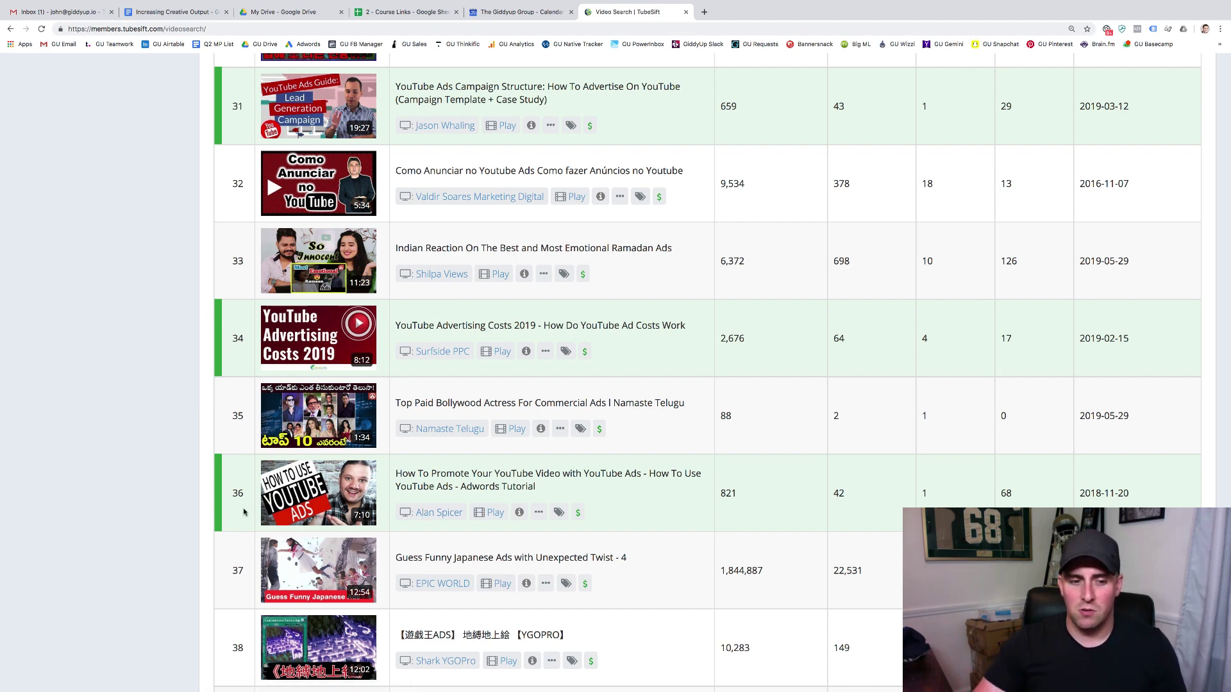
{"action": "scroll", "coordinate": [243, 511], "scroll_direction": "down", "scroll_amount": 4}
{"action": "scroll", "coordinate": [243, 511], "scroll_direction": "down", "scroll_amount": 1}
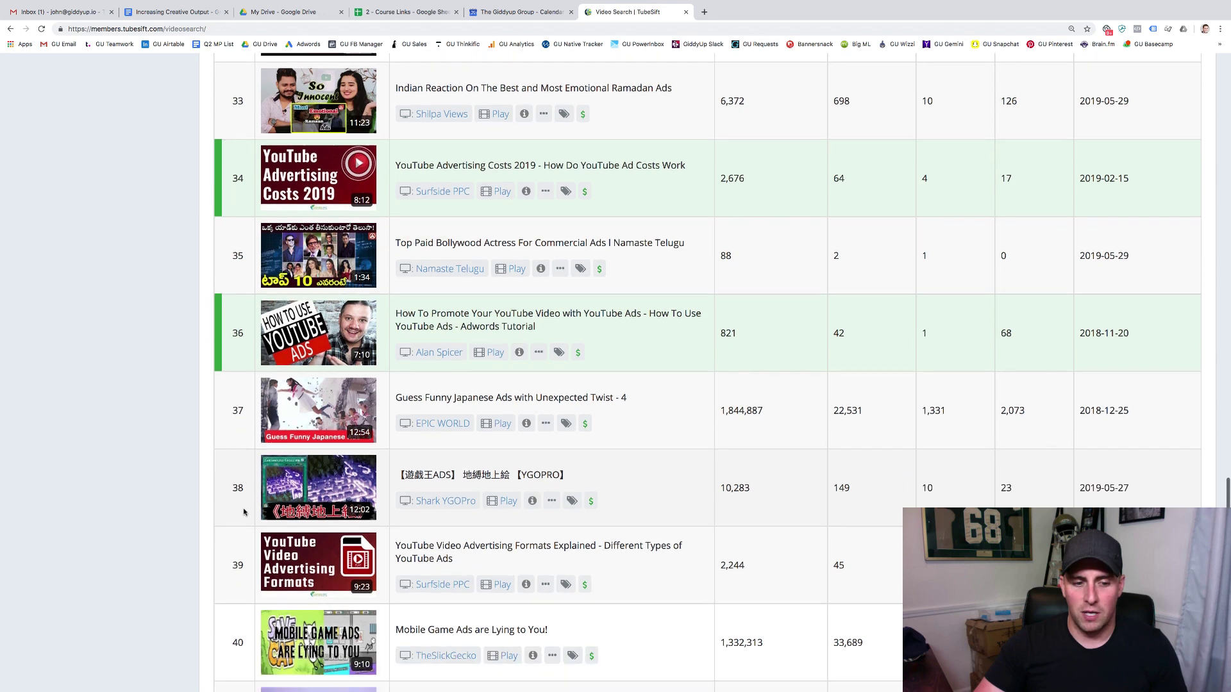
{"action": "left_click", "coordinate": [295, 547]}
{"action": "scroll", "coordinate": [294, 547], "scroll_direction": "down", "scroll_amount": 2}
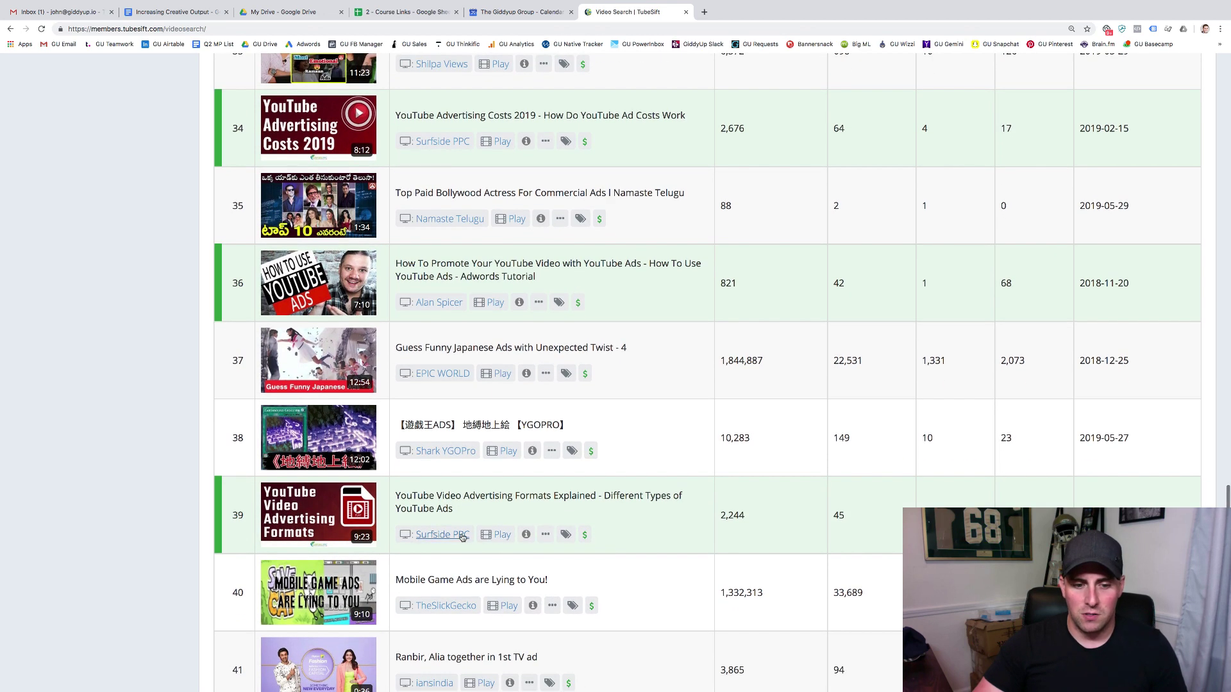
{"action": "scroll", "coordinate": [739, 513], "scroll_direction": "down", "scroll_amount": 1}
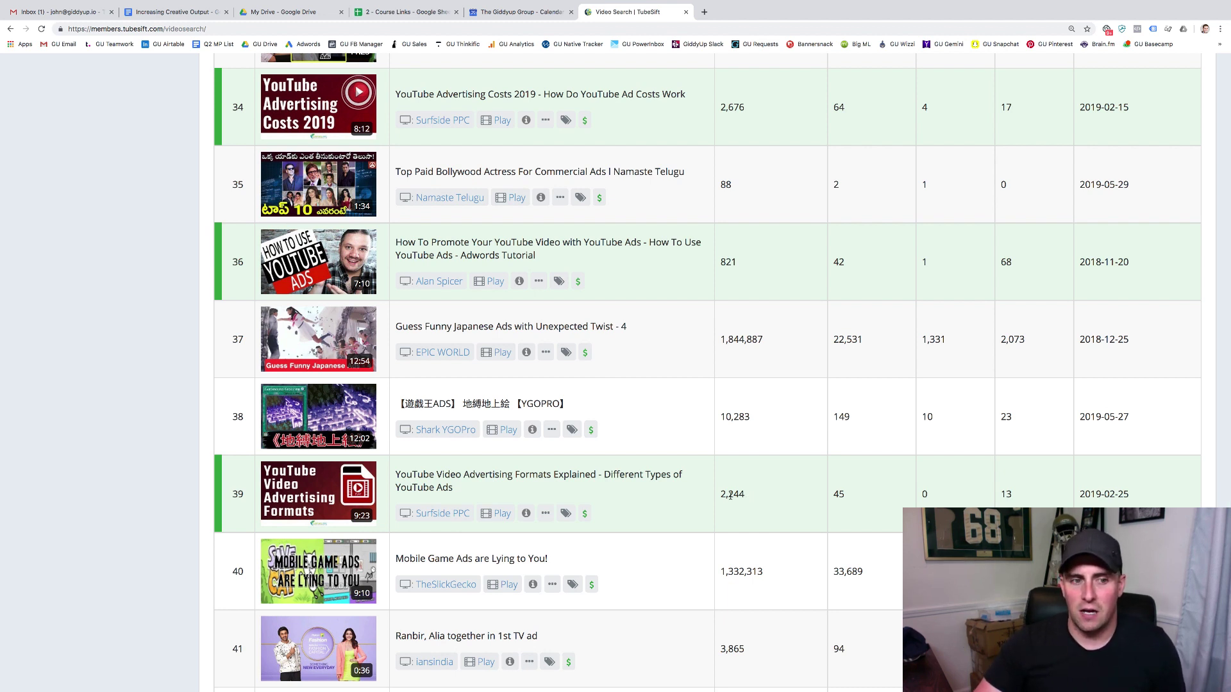
{"action": "left_click", "coordinate": [237, 259]}
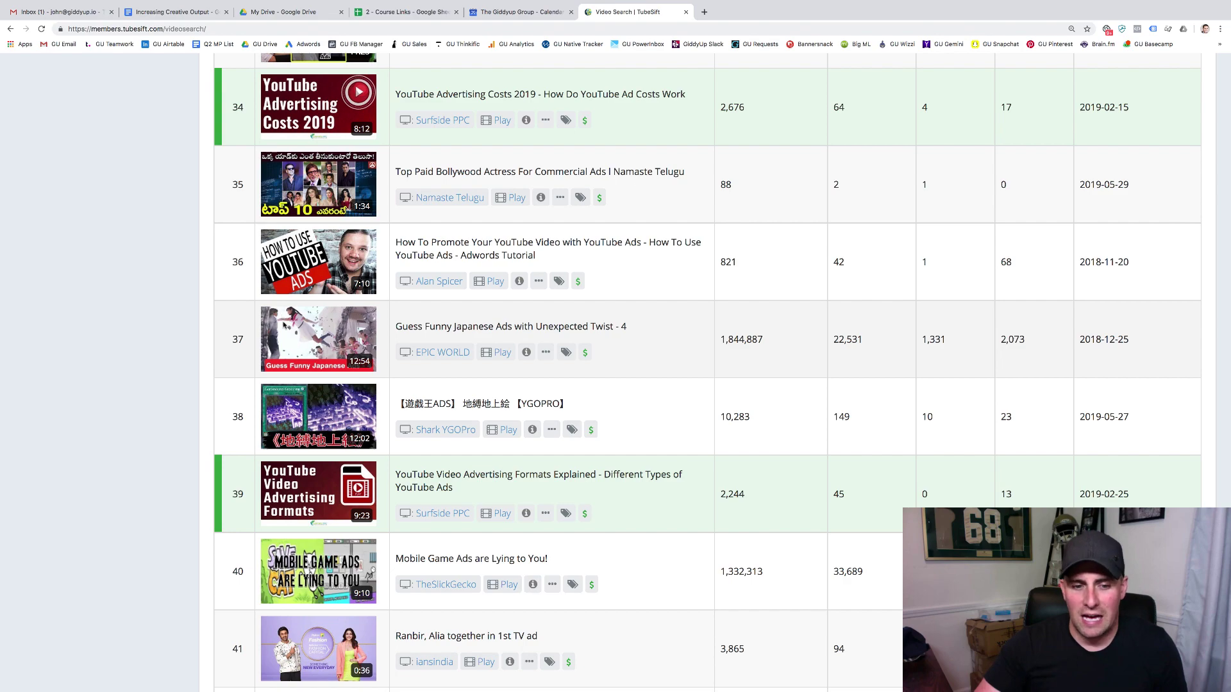
{"action": "scroll", "coordinate": [284, 325], "scroll_direction": "down", "scroll_amount": 4}
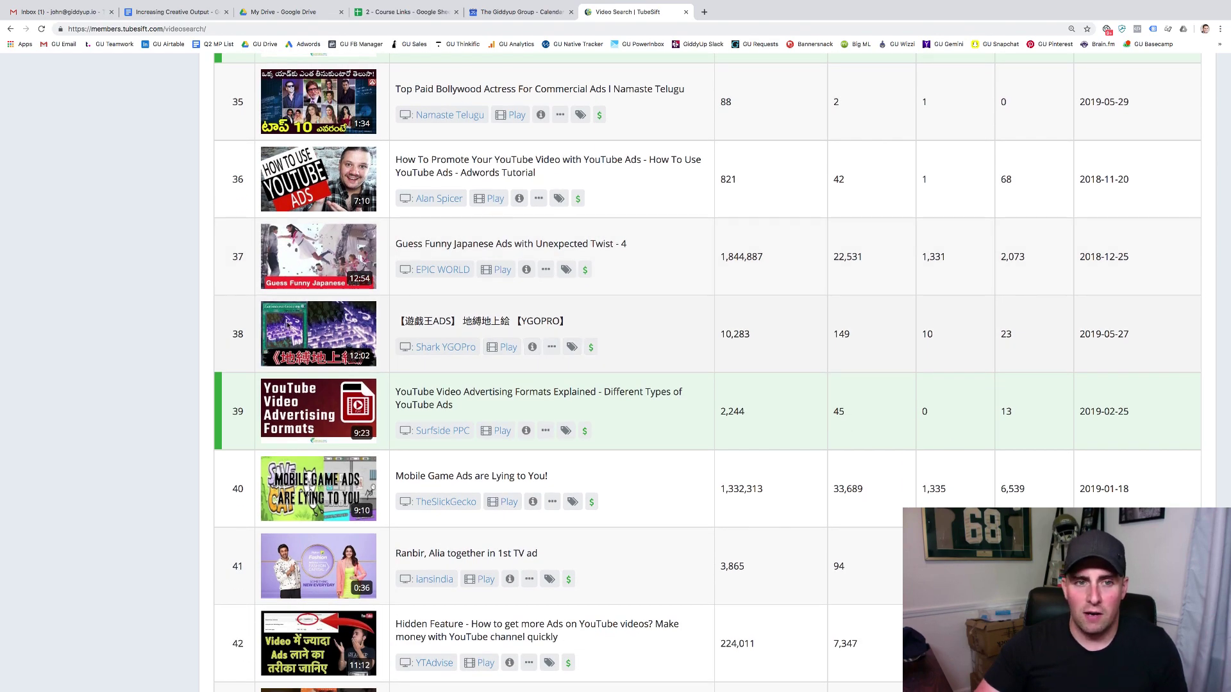
{"action": "scroll", "coordinate": [287, 325], "scroll_direction": "up", "scroll_amount": 20}
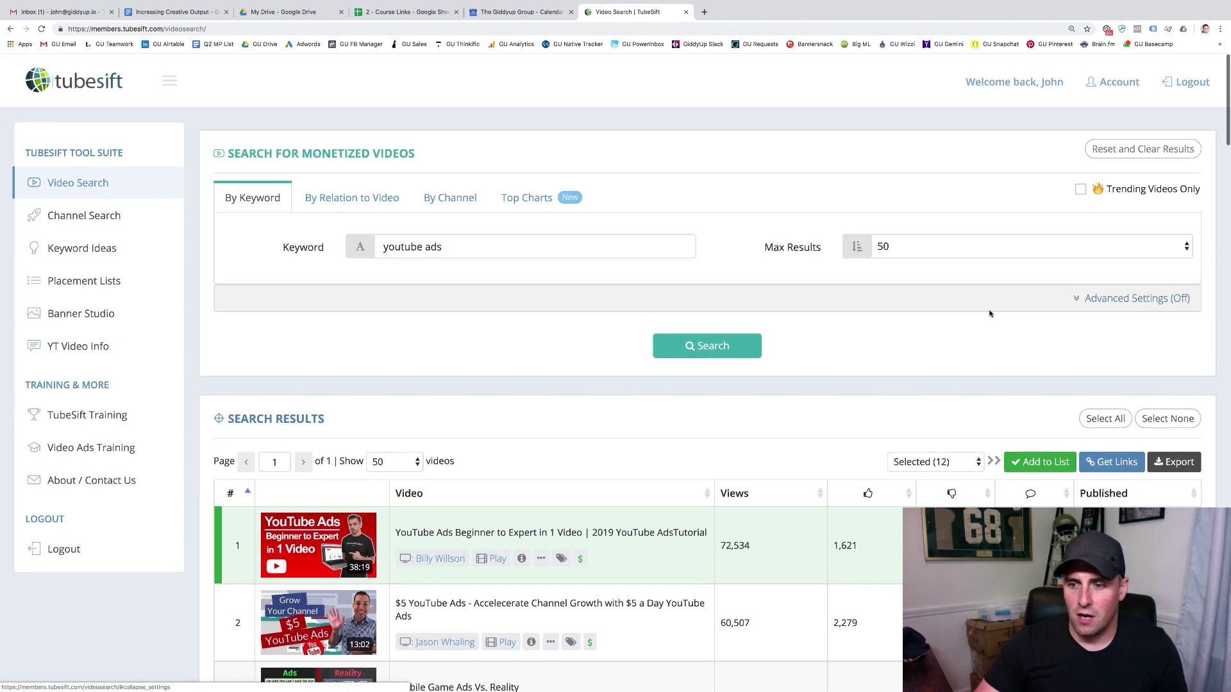
Create a new list 'Youtube Ads Placements' containing the 12 selected videos.
{"action": "left_click", "coordinate": [1040, 462]}
{"action": "left_click", "coordinate": [646, 383]}
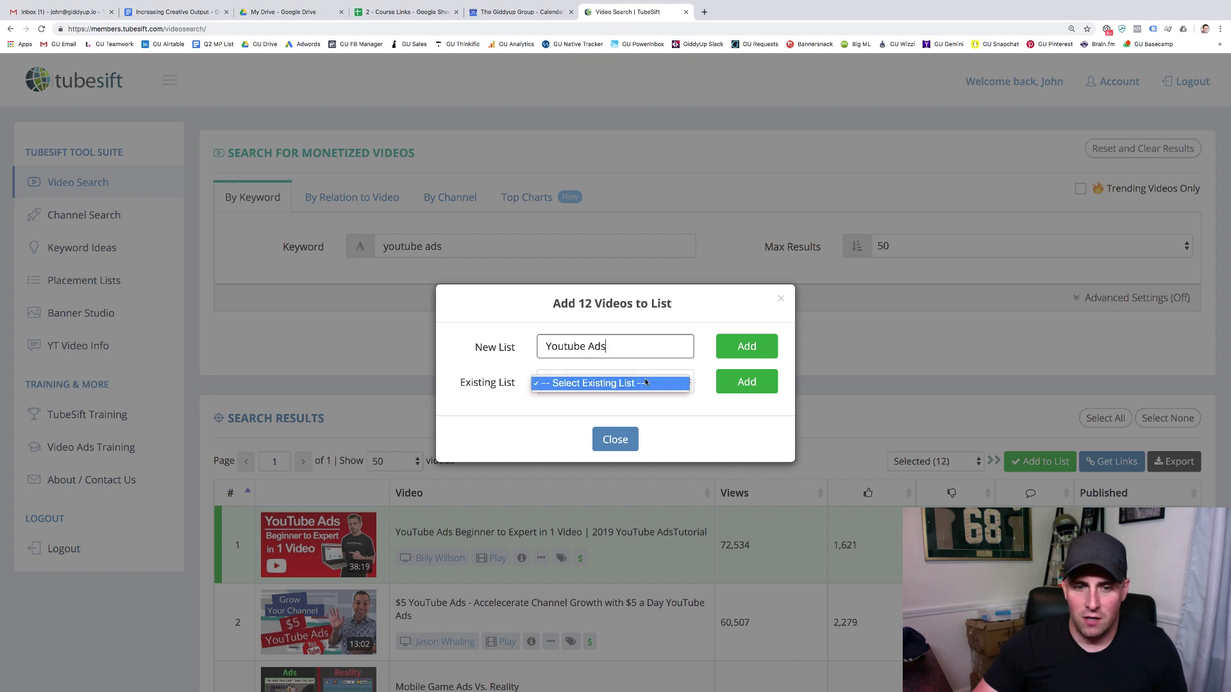
{"action": "left_click", "coordinate": [640, 354]}
{"action": "left_click", "coordinate": [640, 348]}
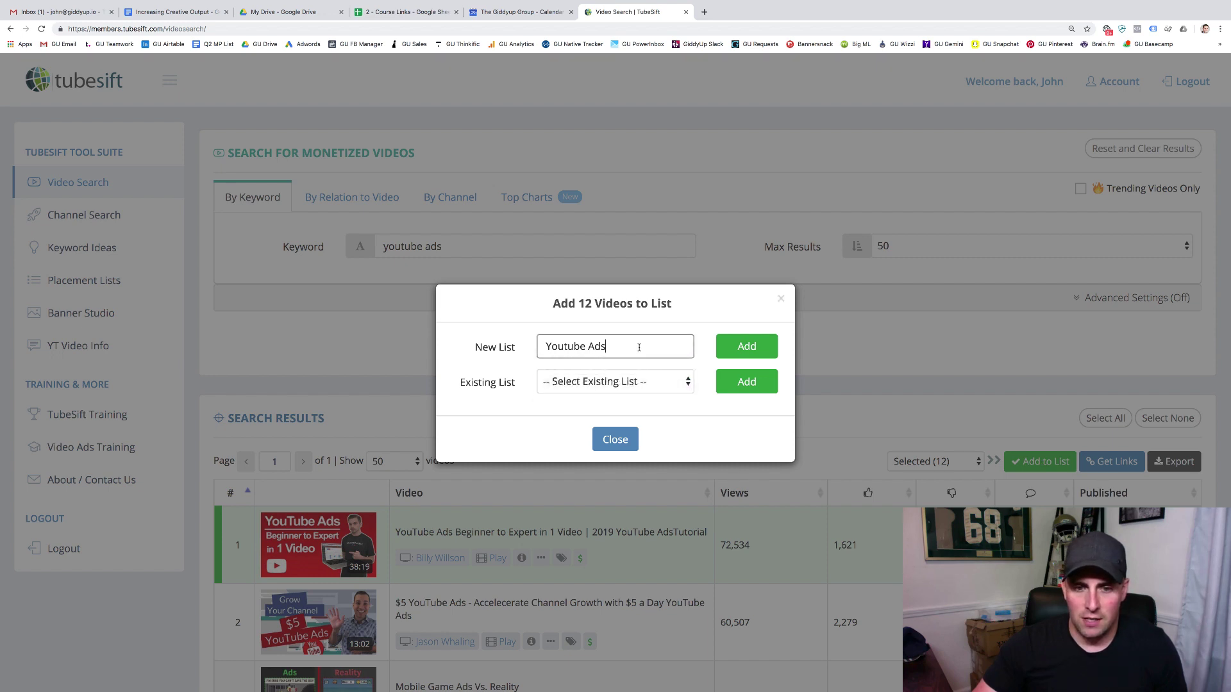
{"action": "type", "text": "PLace"}
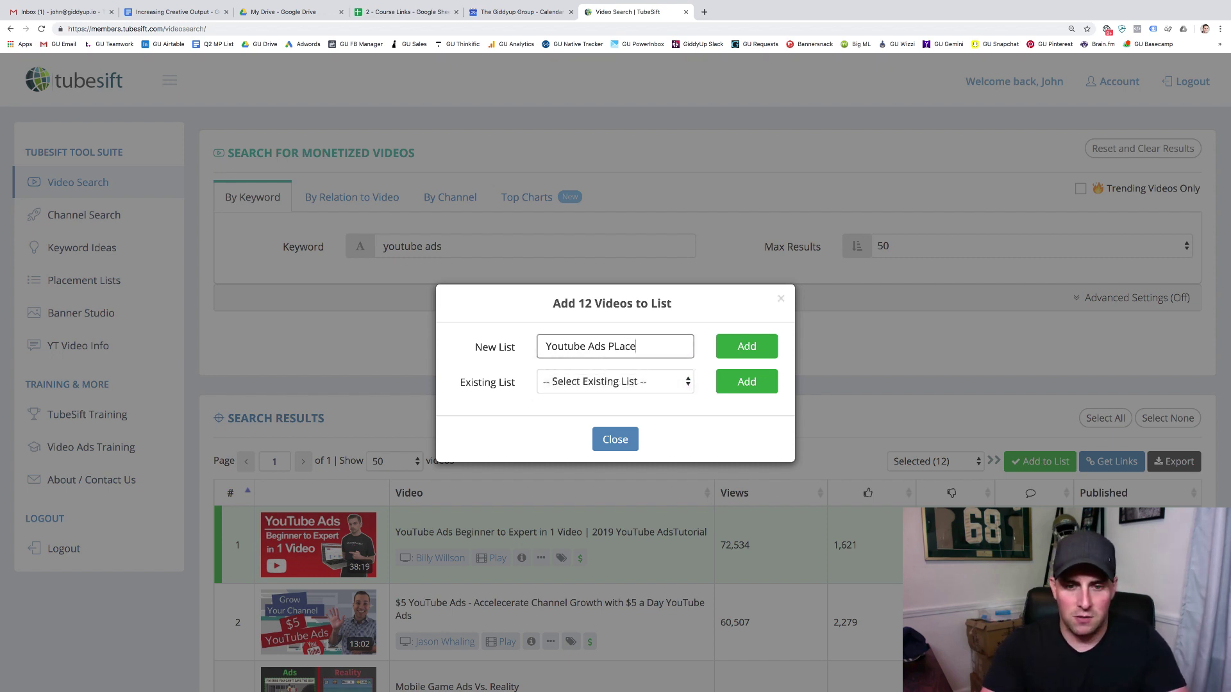
{"action": "type", "text": "ements"}
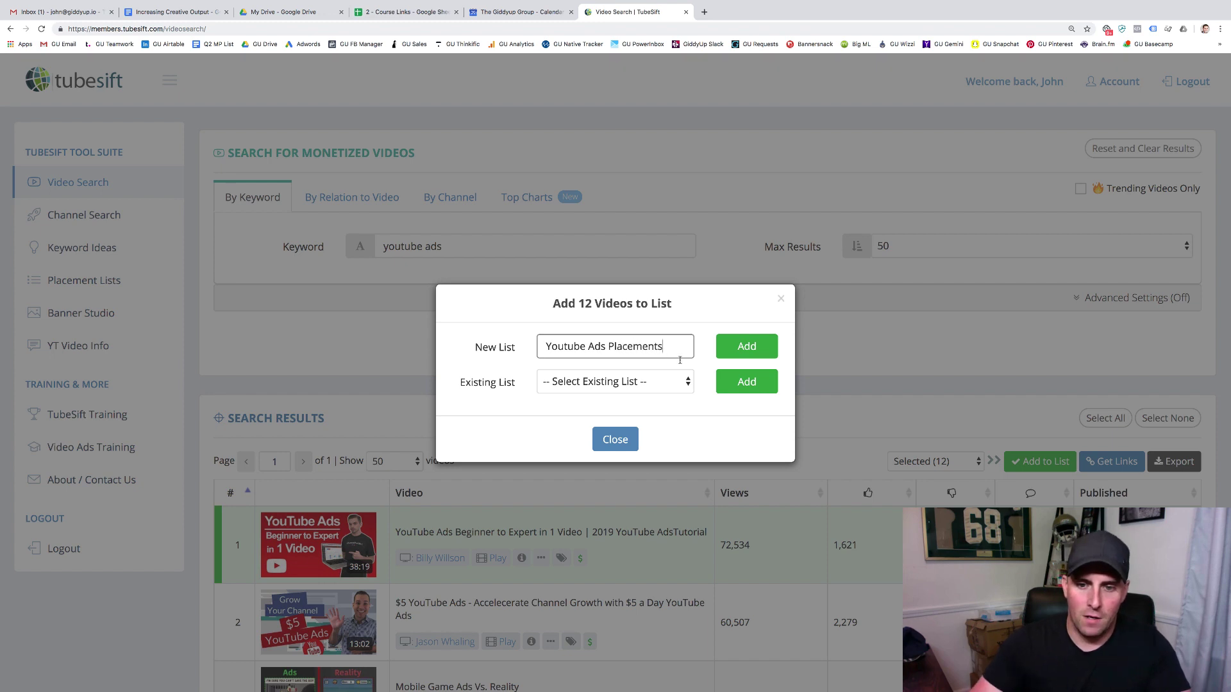
{"action": "left_click", "coordinate": [741, 346]}
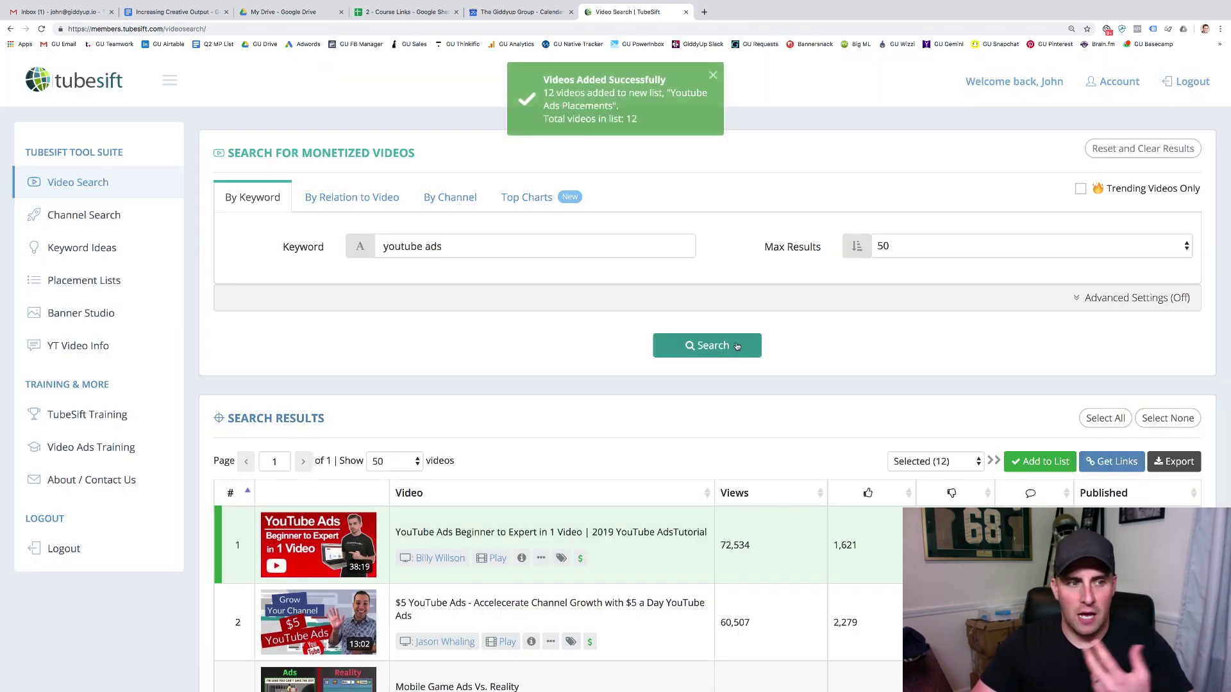
Open 'Youtube Ads Placements' from Placement Lists to view its 12 saved videos.
{"action": "left_click", "coordinate": [120, 280]}
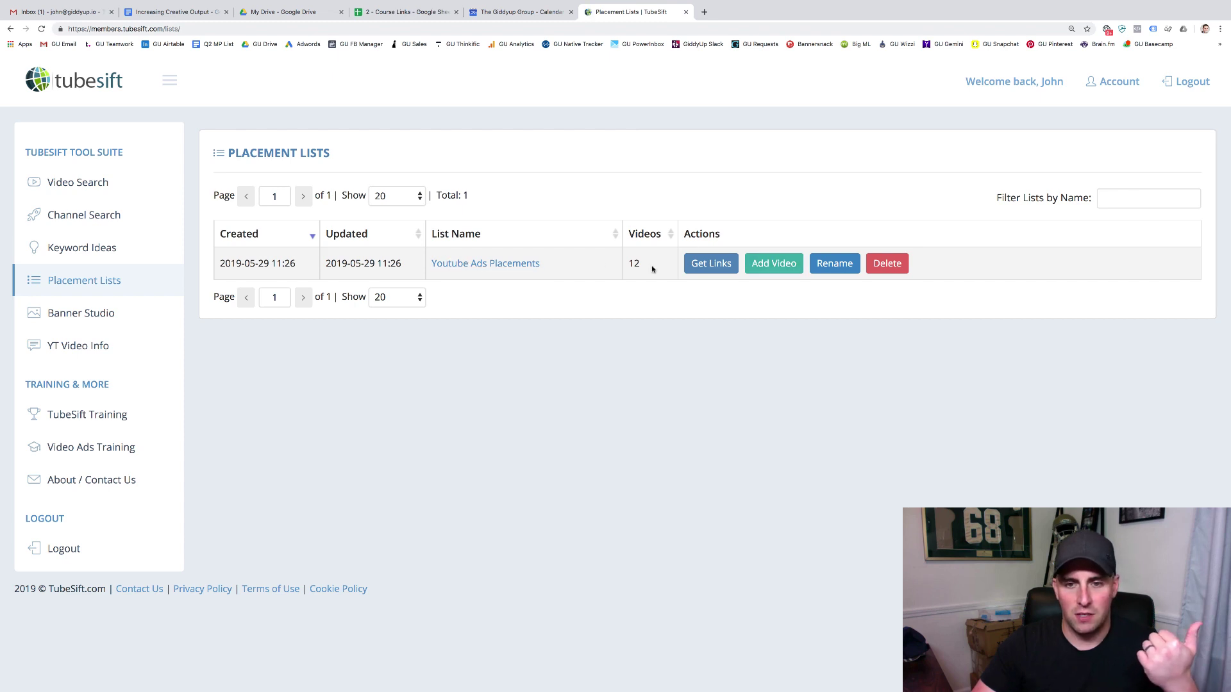
{"action": "left_click", "coordinate": [521, 266]}
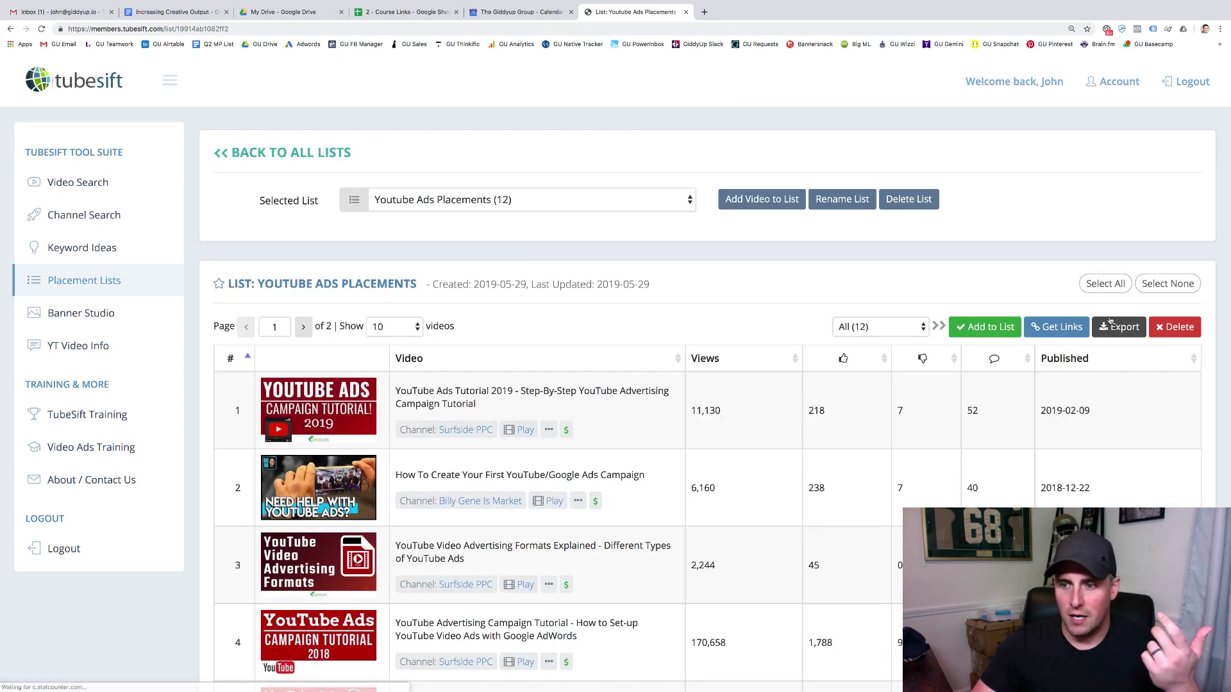